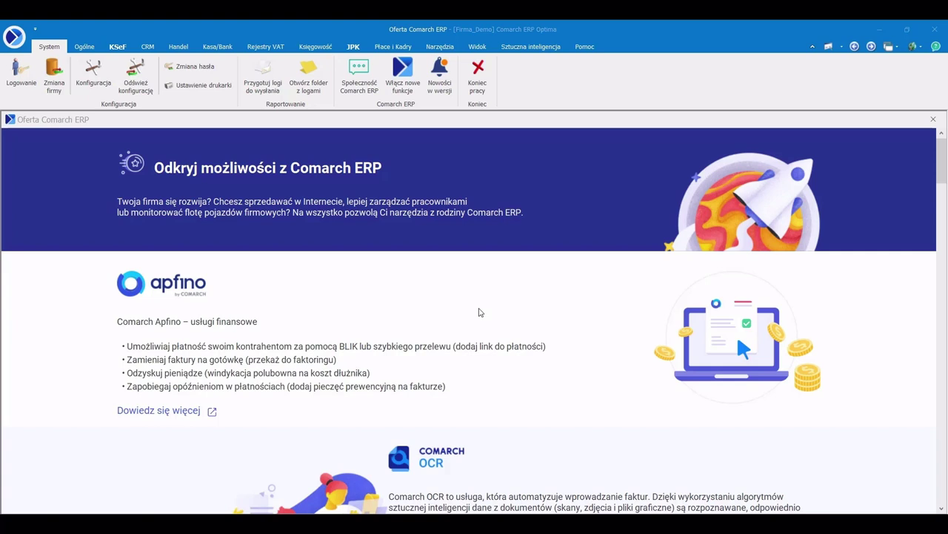
# Step: Close the Comarch ERP offer page, view the list of invoices downloaded from KSeF and close it
pyautogui.click(933, 119)
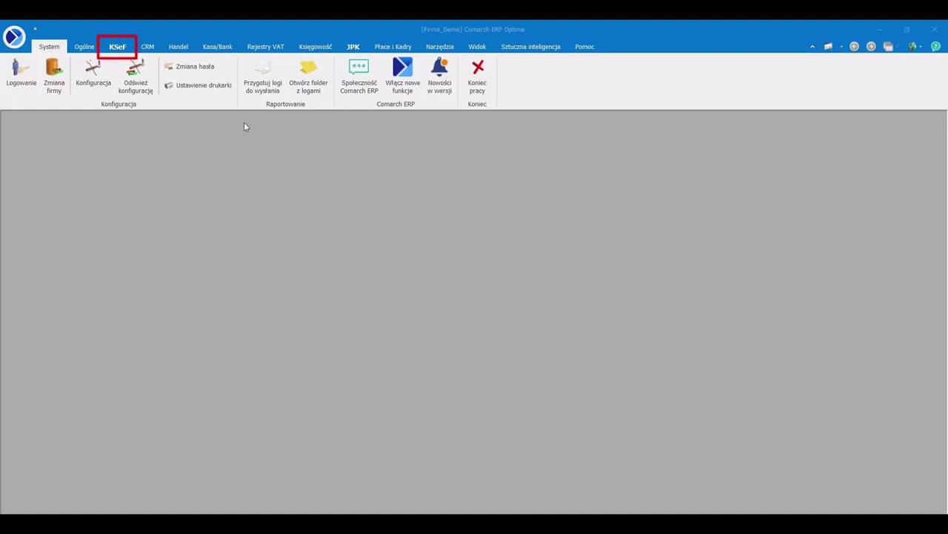
pyautogui.click(117, 47)
pyautogui.click(21, 77)
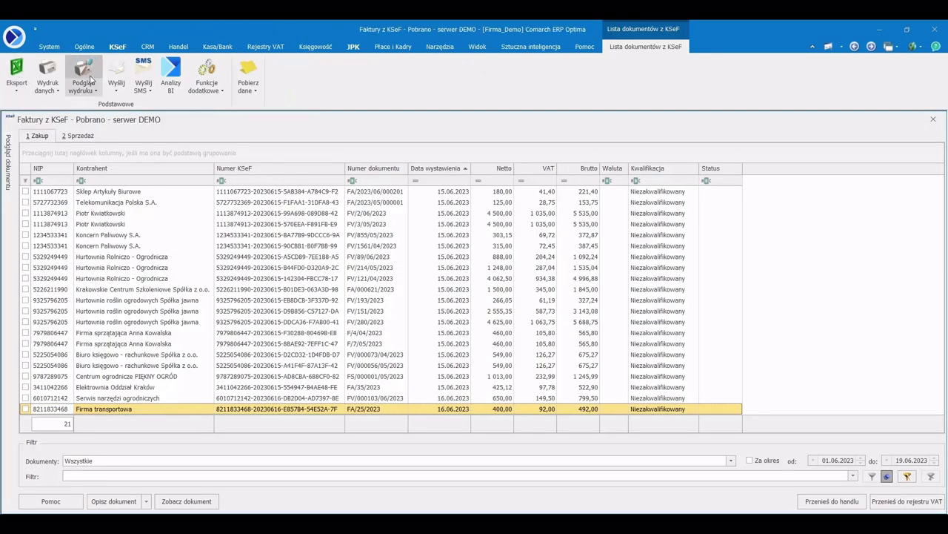
pyautogui.click(933, 119)
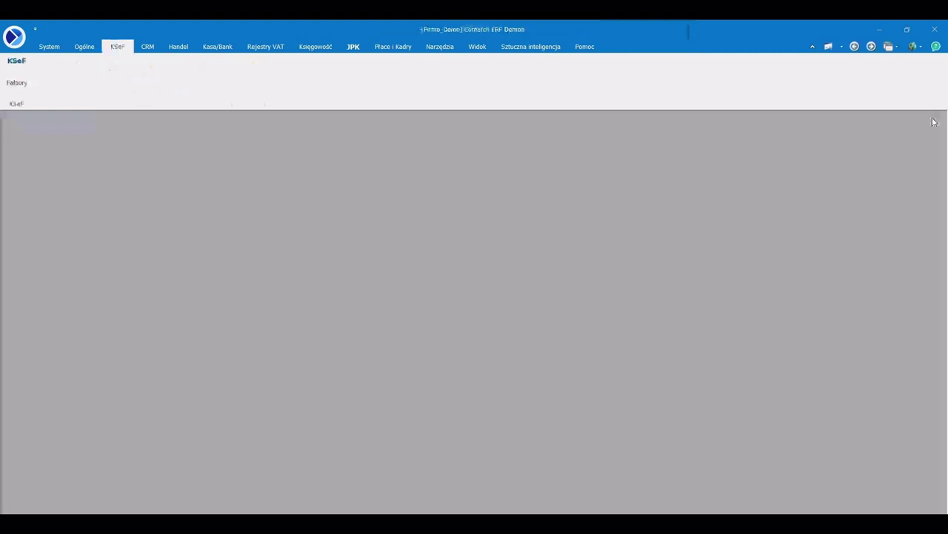
# Step: Check the ADMIN operator's rights to receive purchase and sales e-invoices from KSeF in the program configuration and save the operator card
pyautogui.click(49, 46)
pyautogui.click(93, 73)
pyautogui.moveTo(226, 195); pyautogui.dragTo(226, 297)
pyautogui.click(22, 408)
pyautogui.click(59, 430)
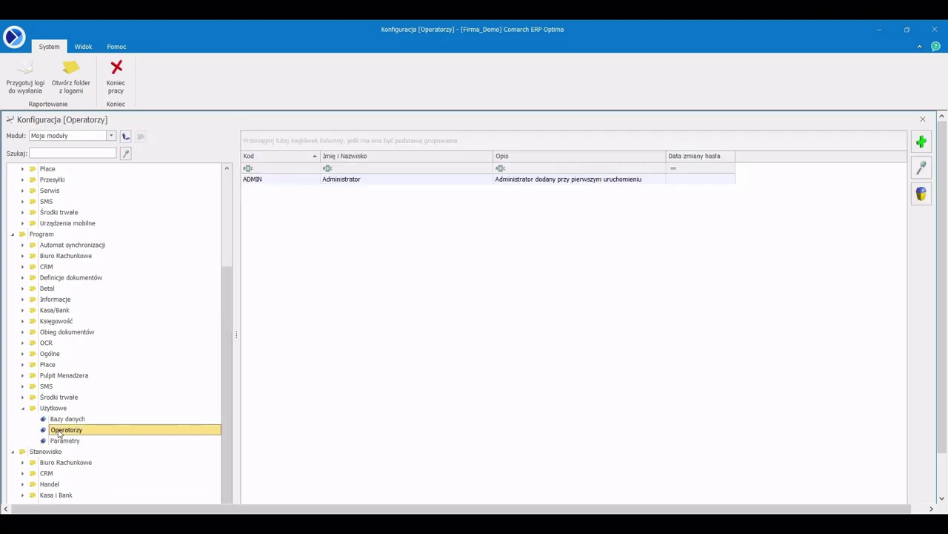
pyautogui.click(919, 166)
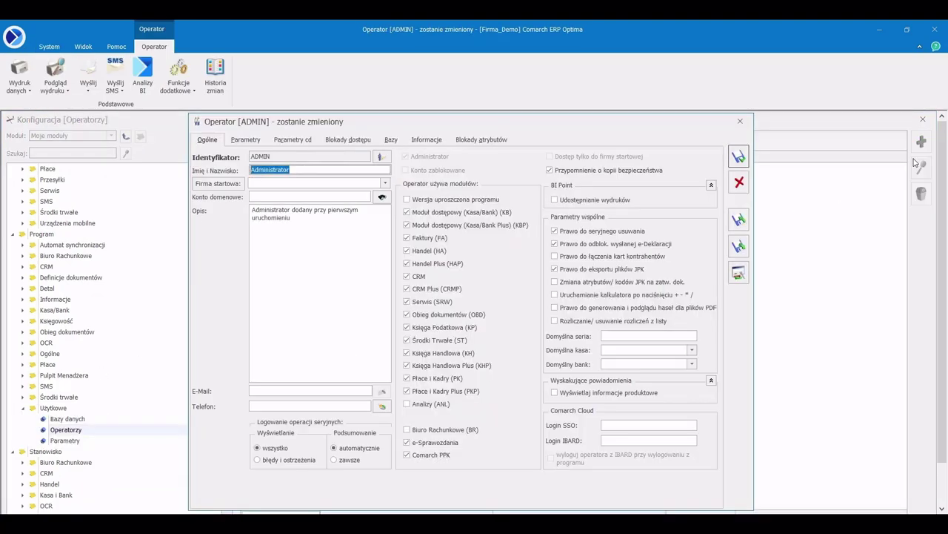
pyautogui.click(305, 140)
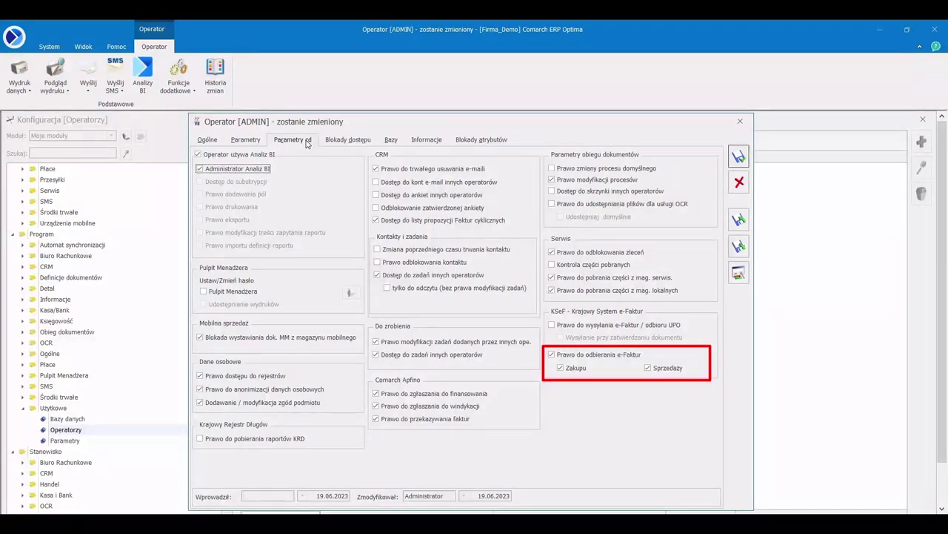
pyautogui.click(738, 156)
# Step: Review the KSeF settings in the company data section of the configuration and close the configuration
pyautogui.scroll(5, 119, 334)
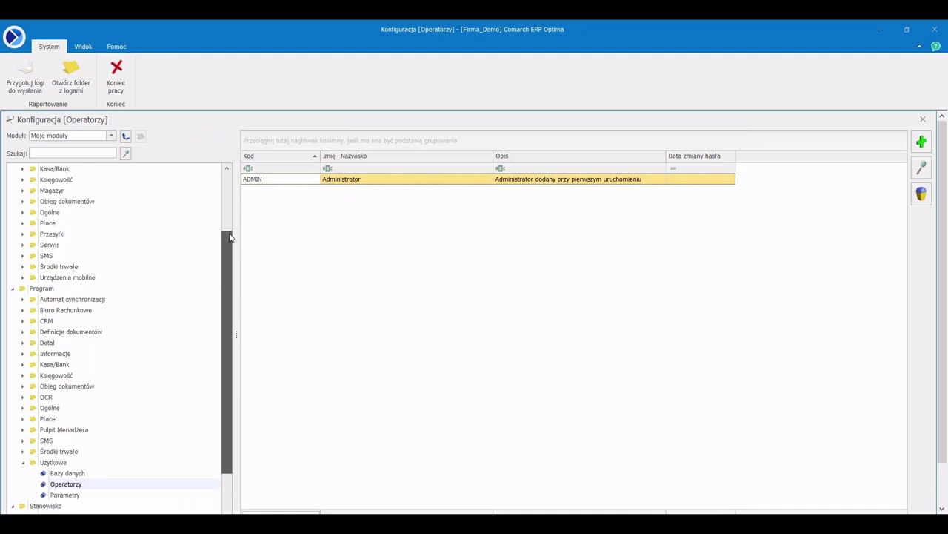
pyautogui.click(22, 201)
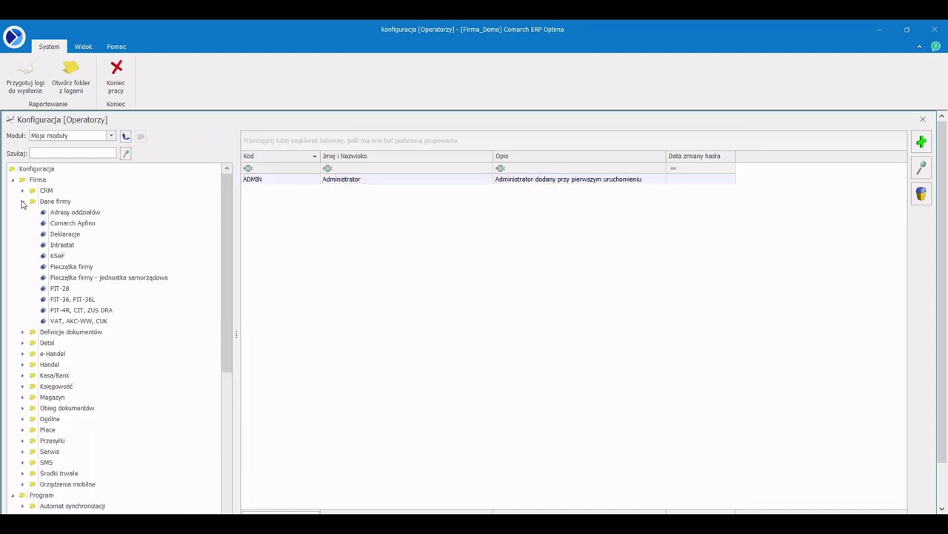
pyautogui.click(57, 255)
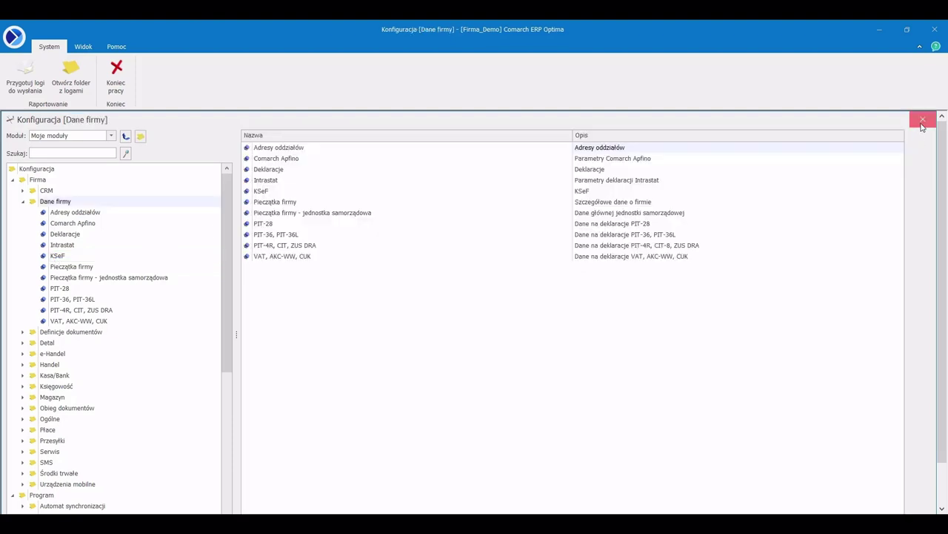
pyautogui.click(922, 120)
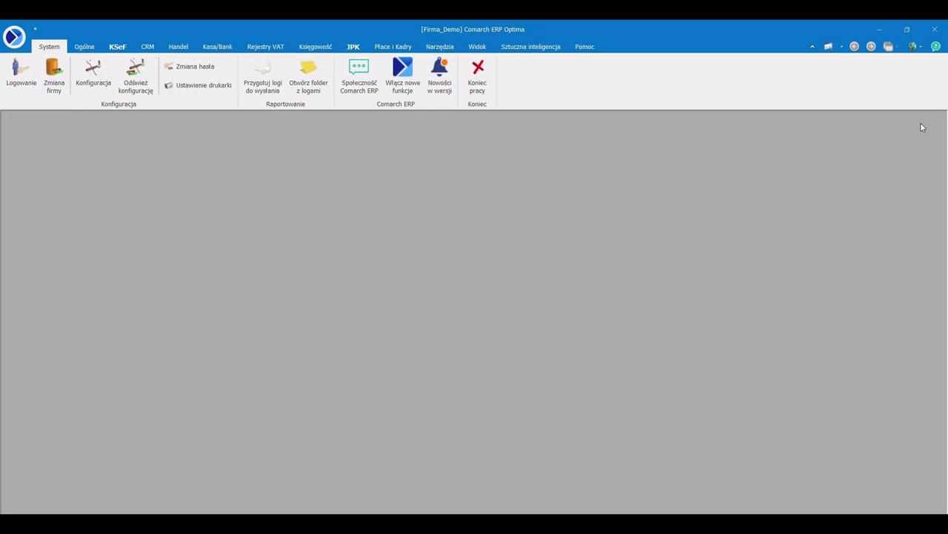
# Step: View the KSeF invoice list and close it
pyautogui.click(119, 48)
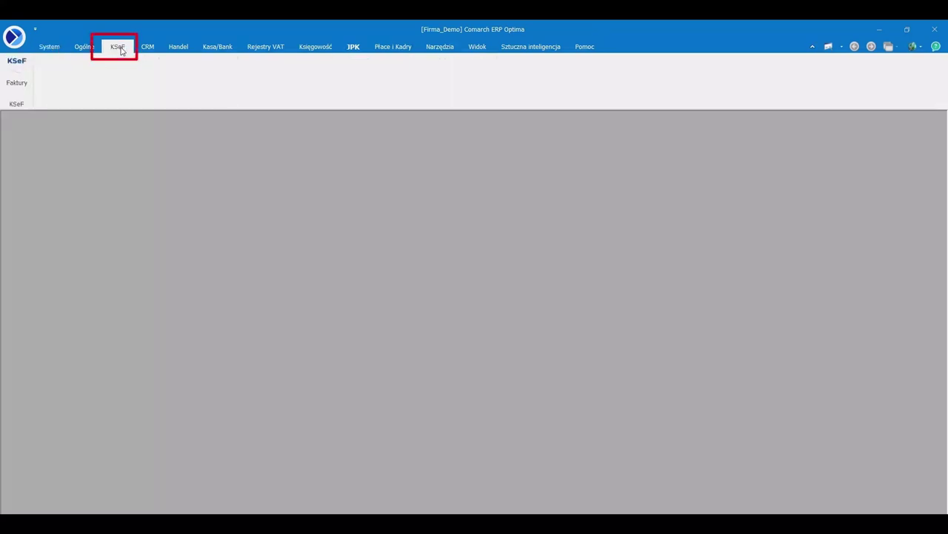
pyautogui.click(17, 78)
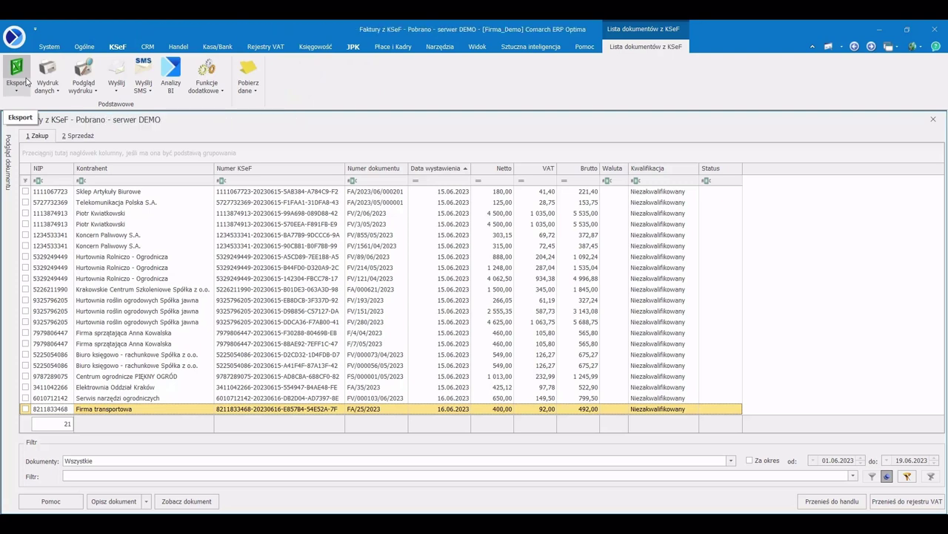
pyautogui.click(933, 119)
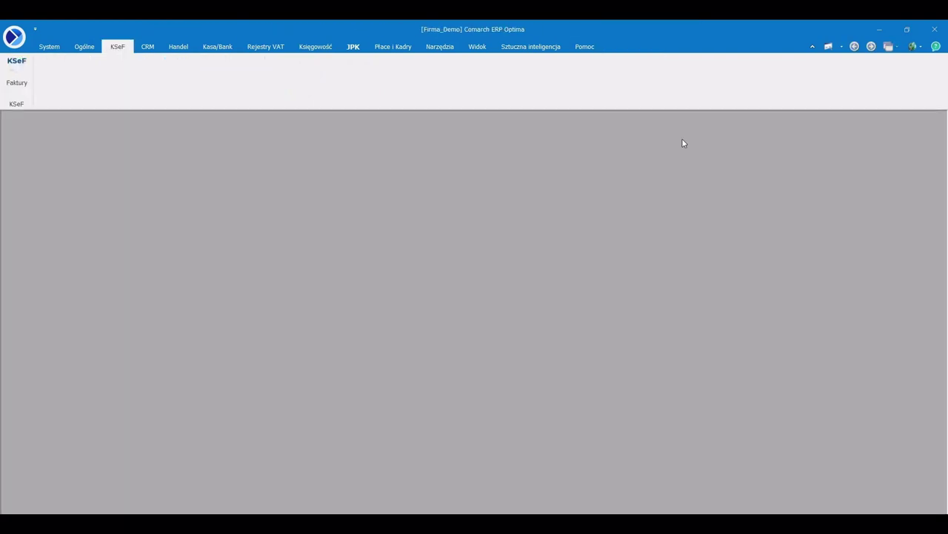
# Step: View the purchase VAT register and the trade module's purchase invoice list, closing each one
pyautogui.click(265, 46)
pyautogui.click(17, 78)
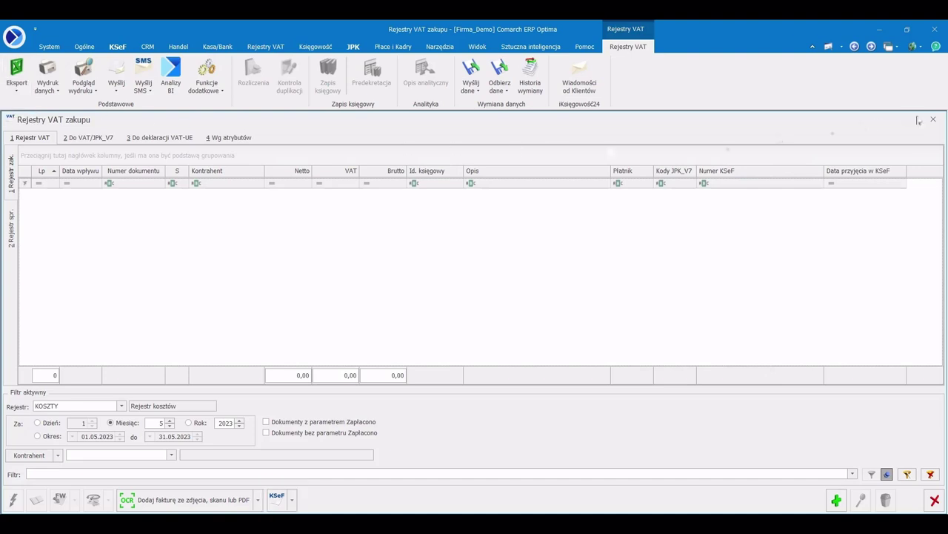
pyautogui.click(933, 119)
pyautogui.click(177, 47)
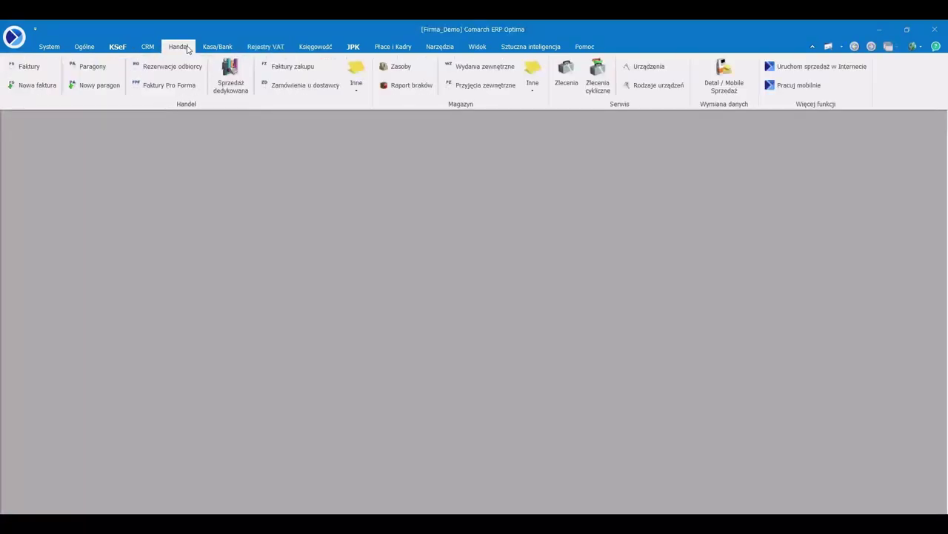
pyautogui.click(276, 67)
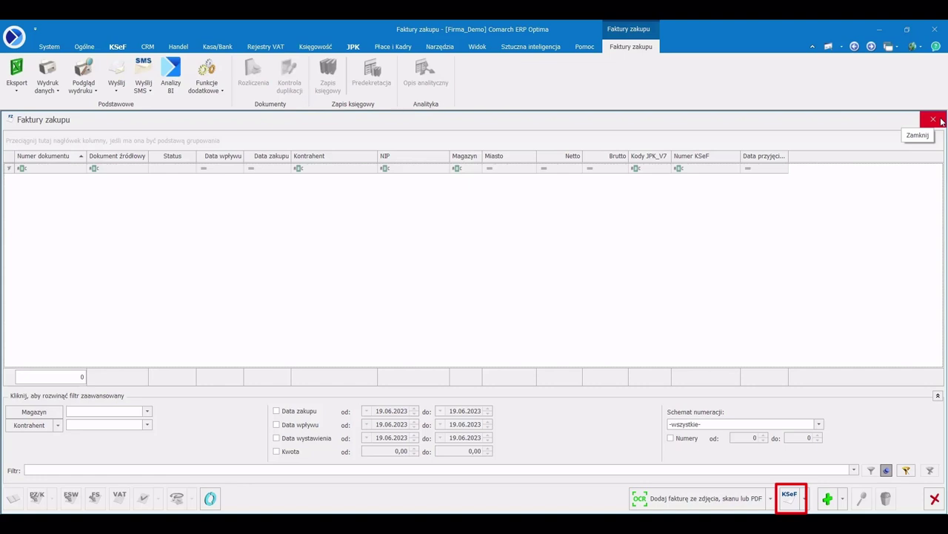
pyautogui.click(939, 120)
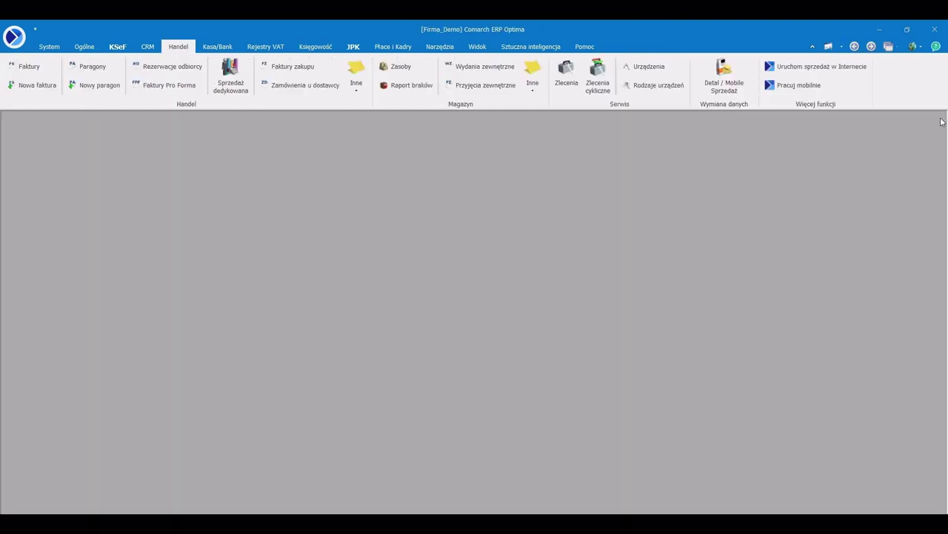
# Step: Open the list of purchase invoices downloaded from KSeF
pyautogui.click(117, 47)
pyautogui.click(18, 76)
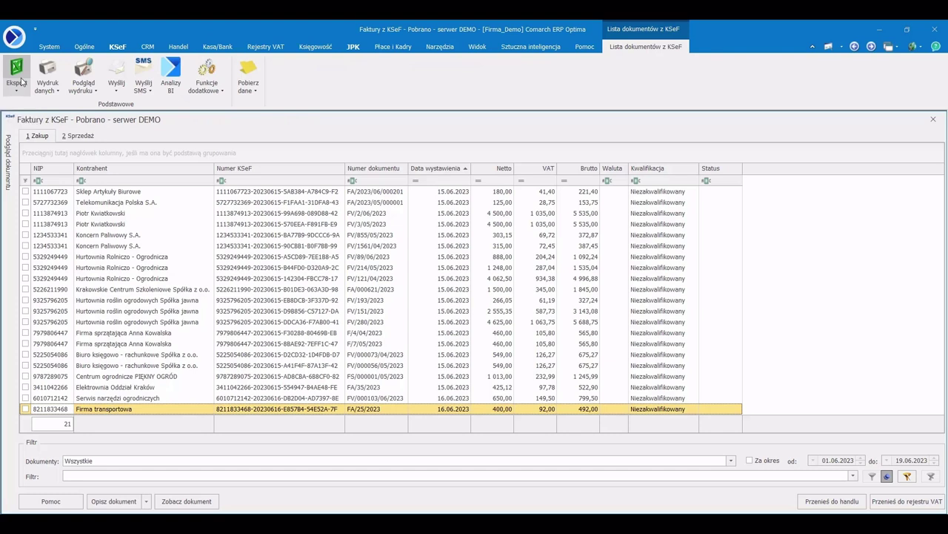
pyautogui.click(59, 136)
pyautogui.click(56, 136)
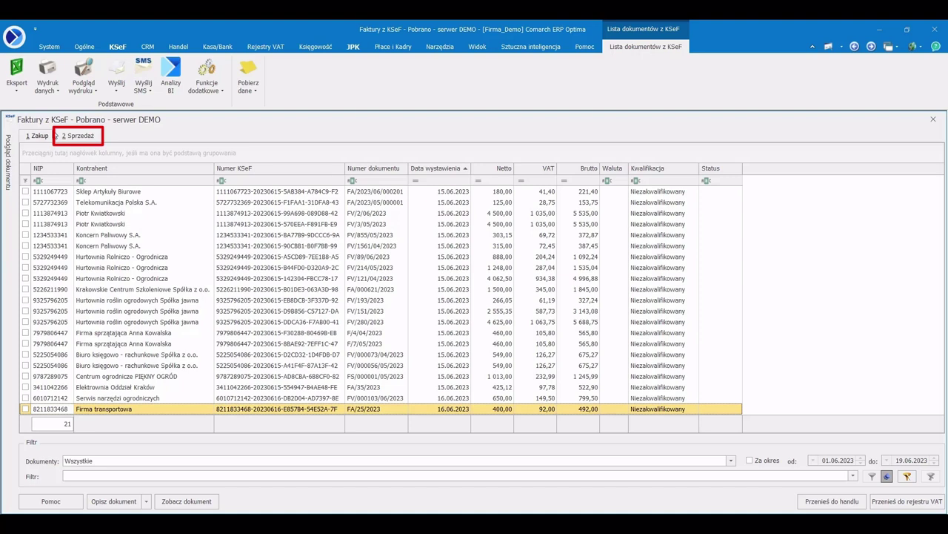
# Step: Preview the Koncern Paliwowy S.A. invoices FV/855/05/2023 and FV/1561/04/2023
pyautogui.click(55, 236)
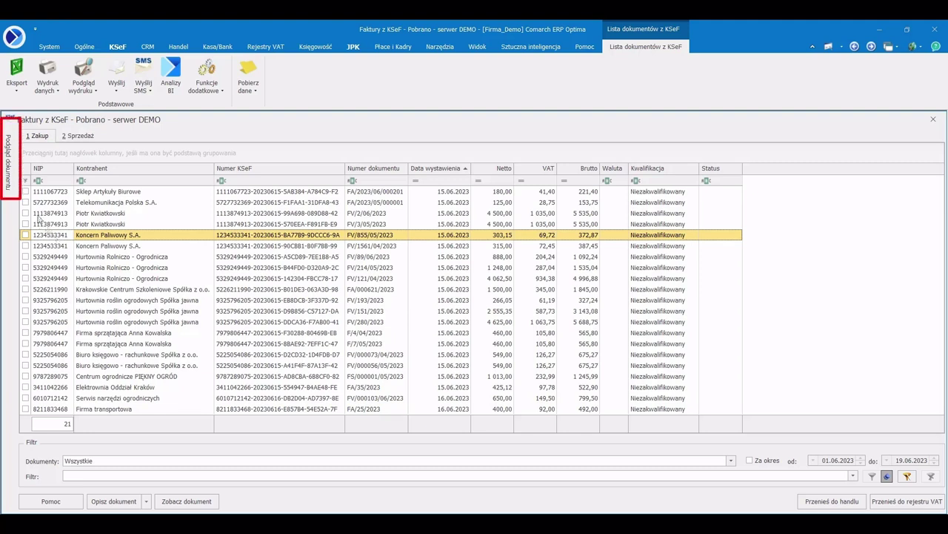
pyautogui.click(11, 171)
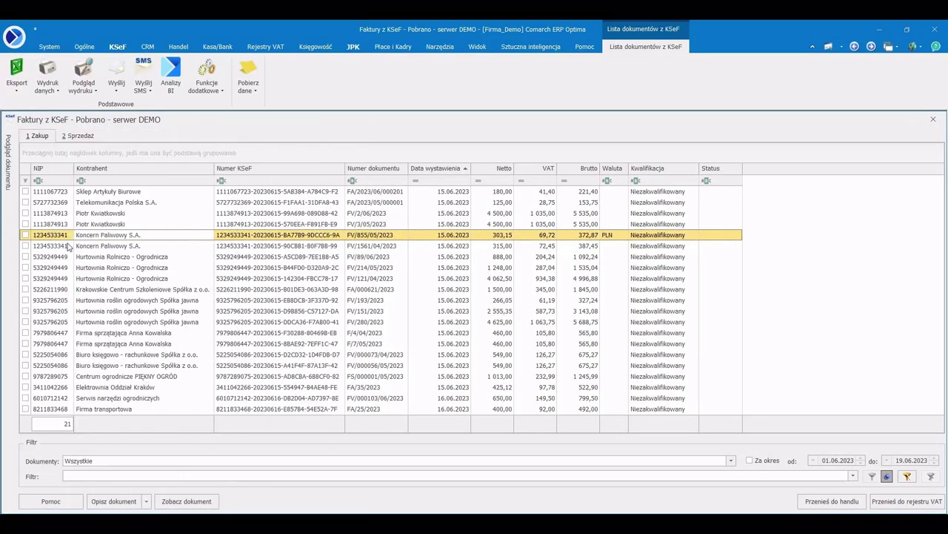
pyautogui.click(68, 246)
pyautogui.click(11, 177)
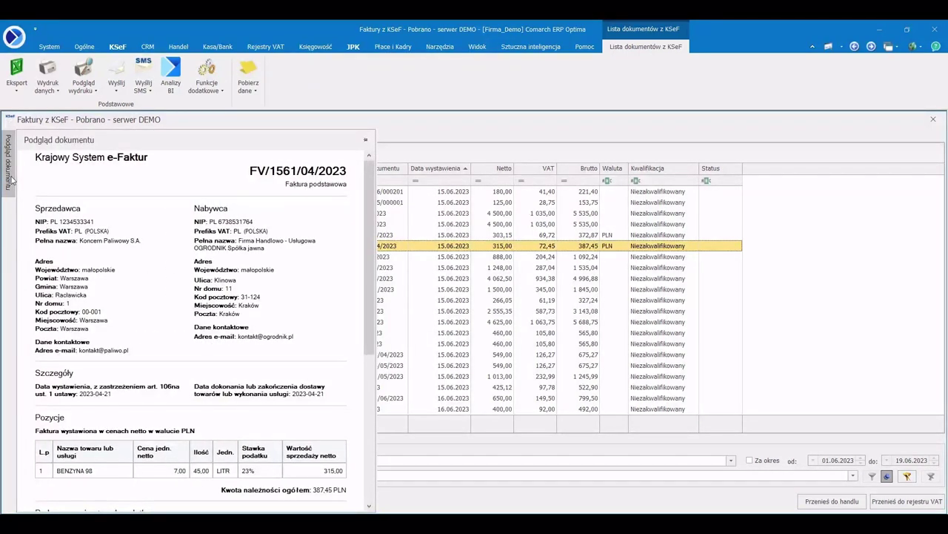
pyautogui.moveTo(367, 237); pyautogui.dragTo(357, 217)
# Step: Pin the document preview beside the list, view the three Hurtownia Rolniczo - Ogrodnicza invoices in it, and unpin it
pyautogui.click(364, 139)
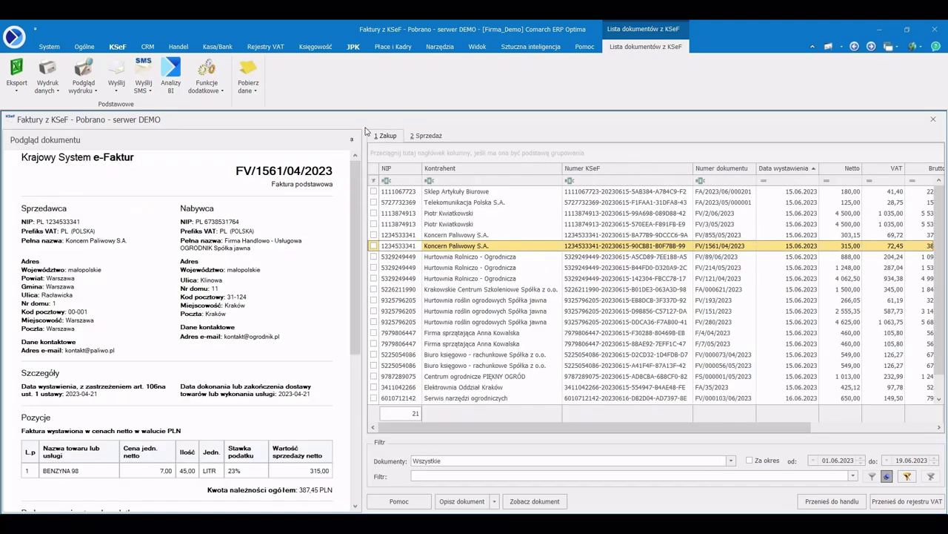
pyautogui.click(399, 257)
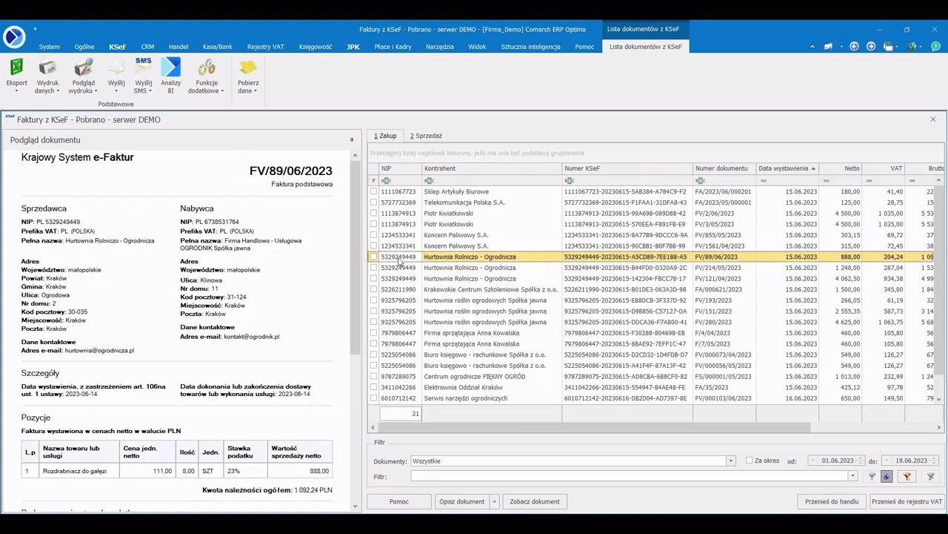
pyautogui.click(401, 267)
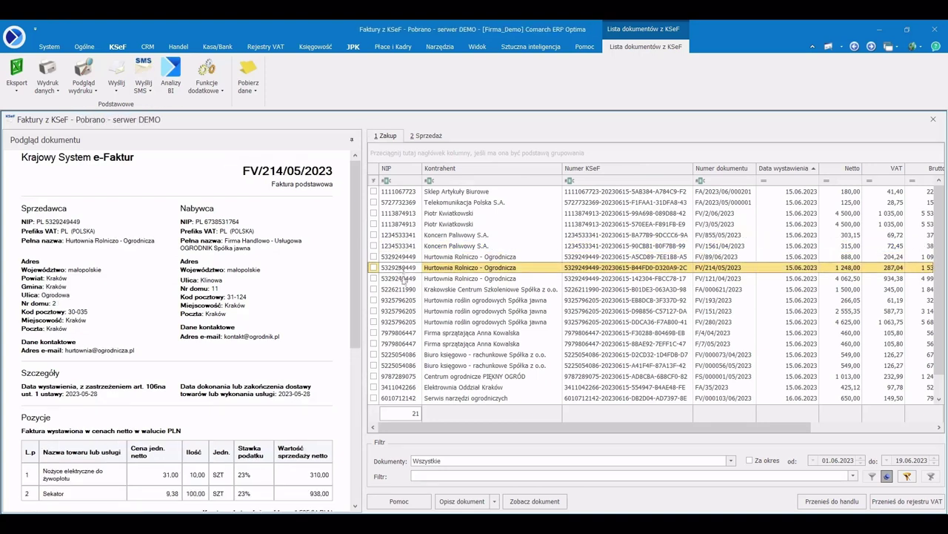
pyautogui.click(401, 278)
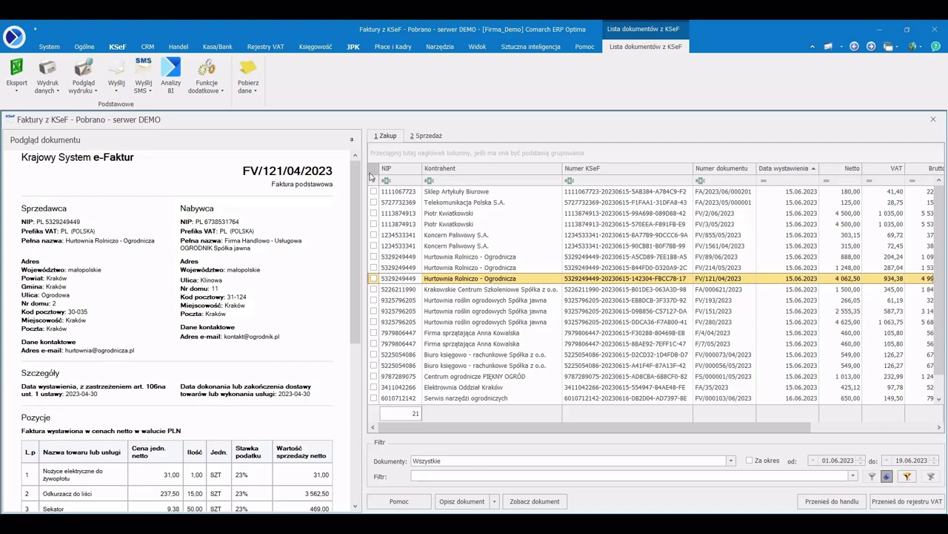
pyautogui.click(352, 140)
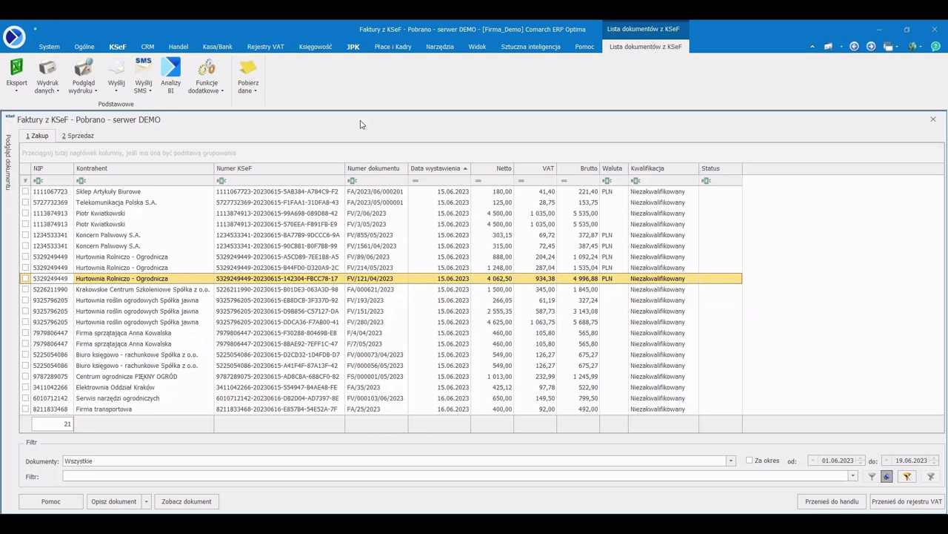
# Step: Filter the purchase invoice list to Niezakwalifikowane documents
pyautogui.click(731, 460)
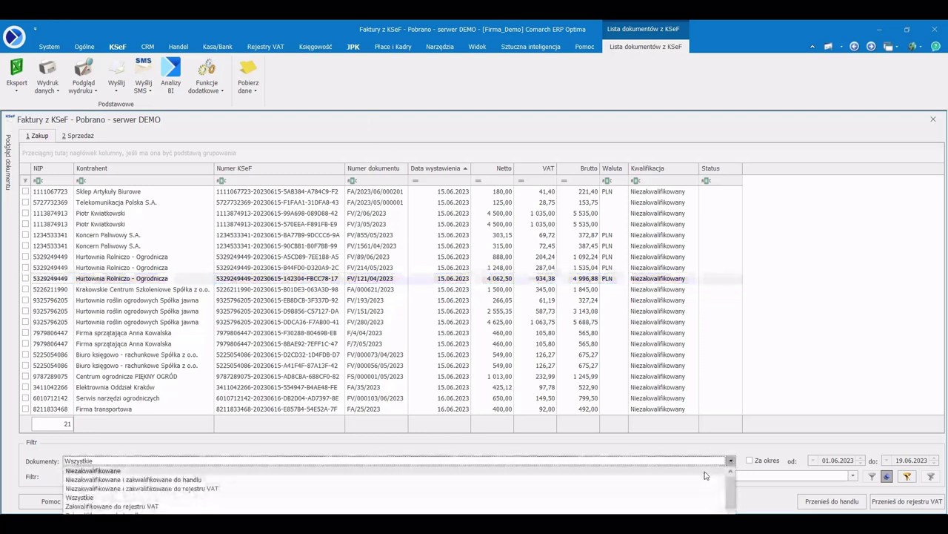
pyautogui.click(708, 471)
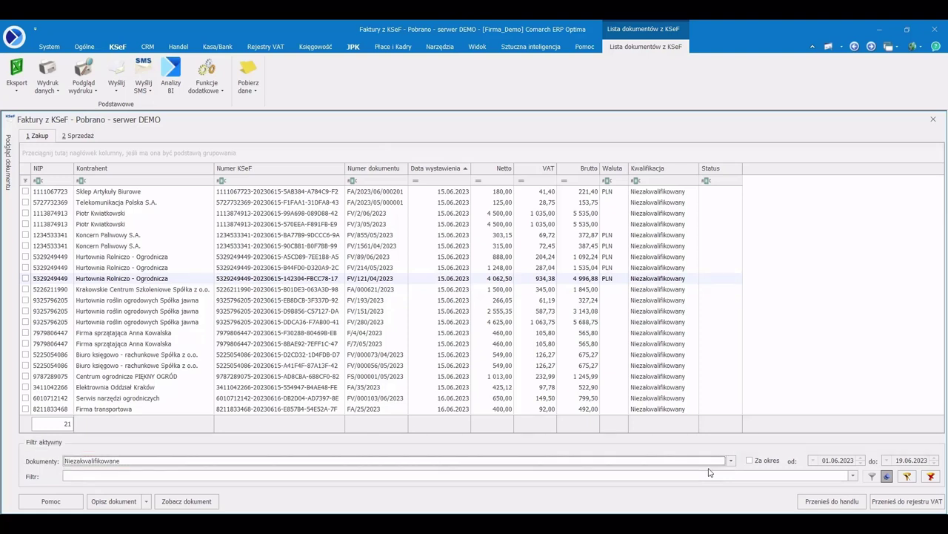
# Step: Transfer Koncern Paliwowy S.A. invoice FV/1561/04/2023 to the KOSZTY VAT register, remembering the register choice without asking again
pyautogui.click(123, 247)
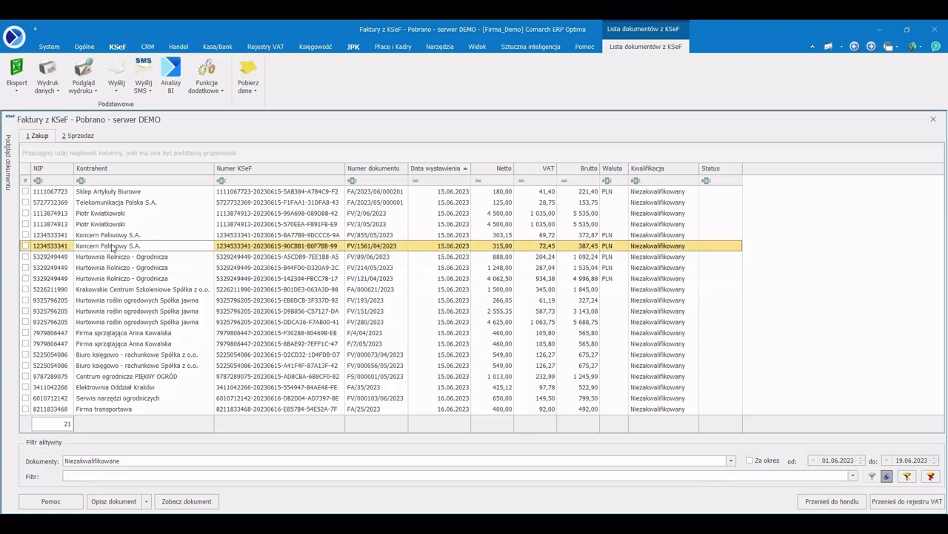
pyautogui.moveTo(12, 177)
pyautogui.click(25, 246)
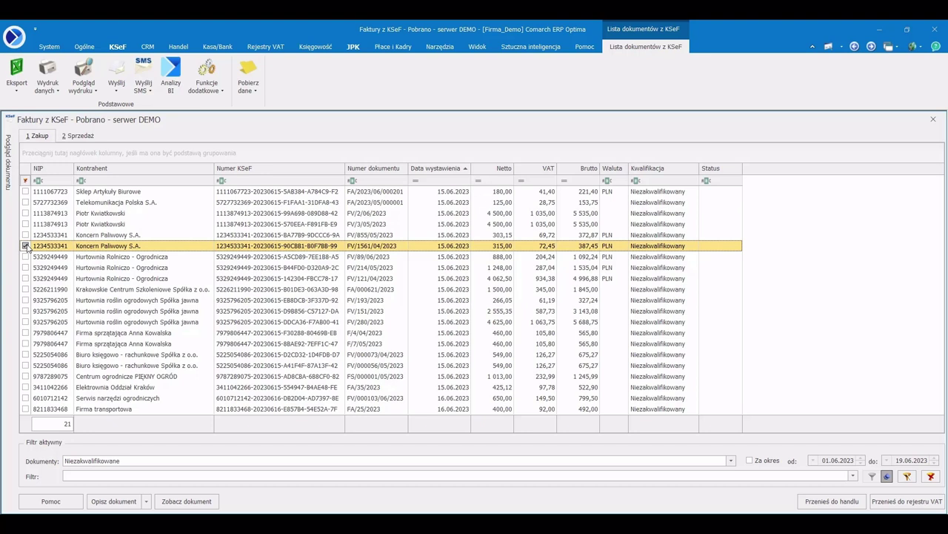
pyautogui.click(887, 502)
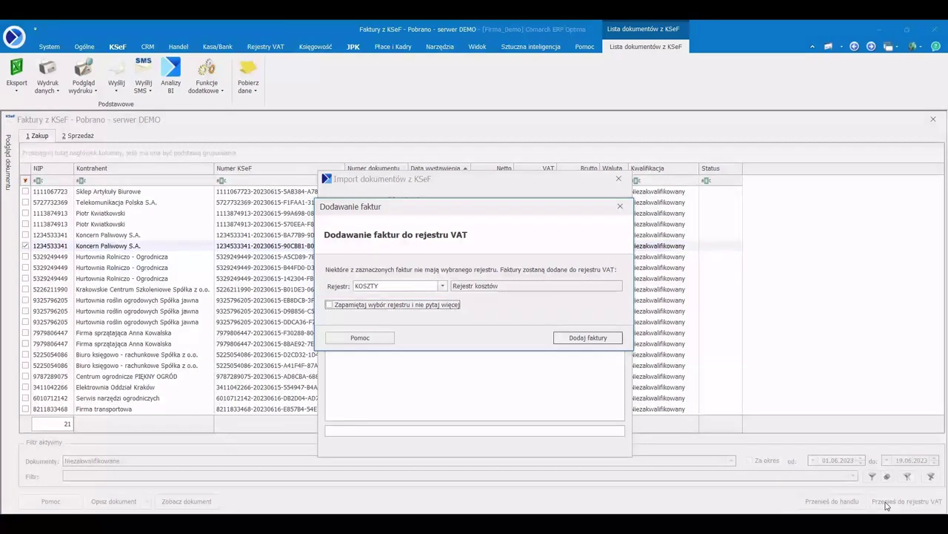
pyautogui.click(330, 305)
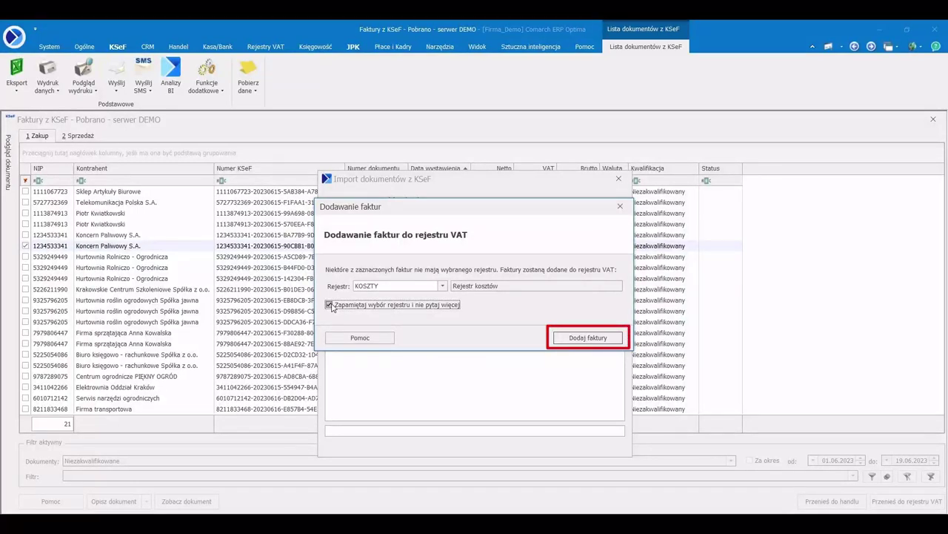
pyautogui.click(567, 337)
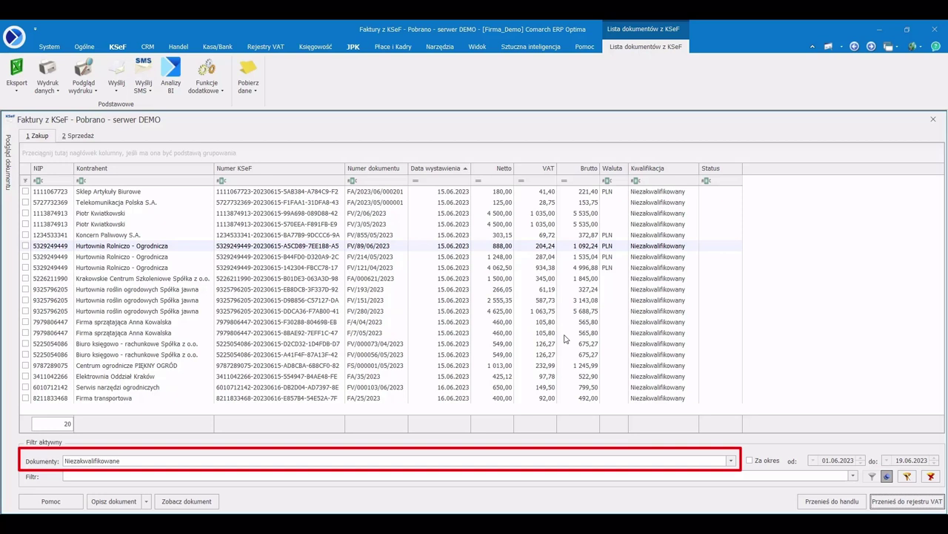
# Step: Filter the purchase invoice list to documents Przeniesione do rejestru VAT and open the purchase VAT register
pyautogui.click(730, 461)
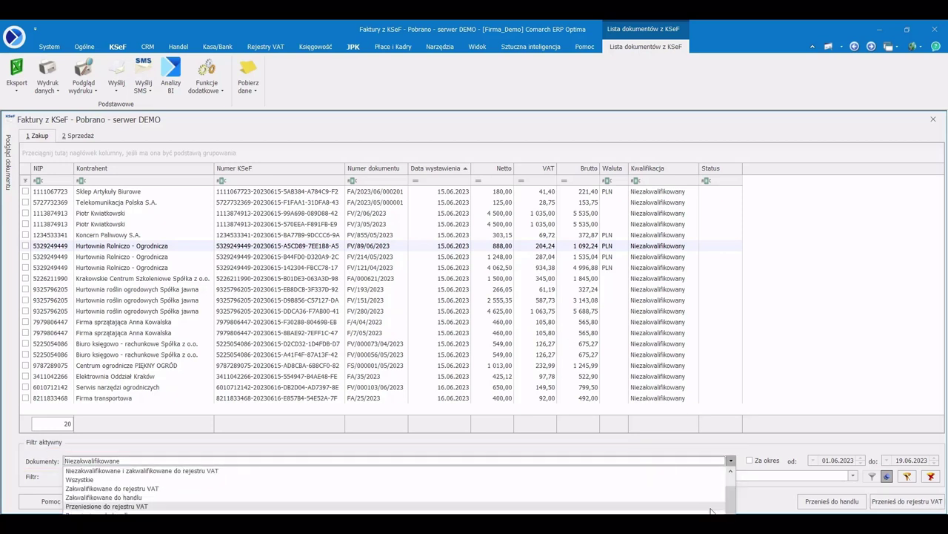
pyautogui.click(710, 508)
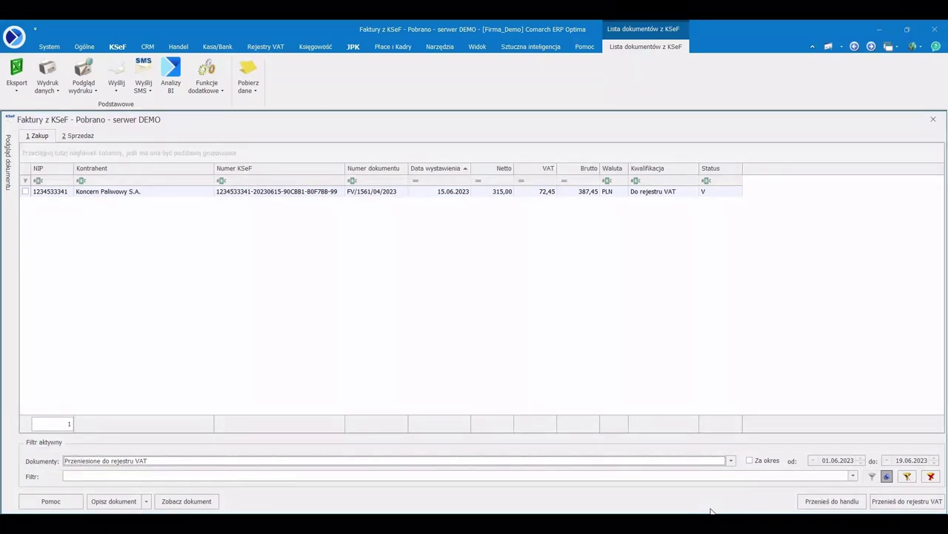
pyautogui.click(266, 46)
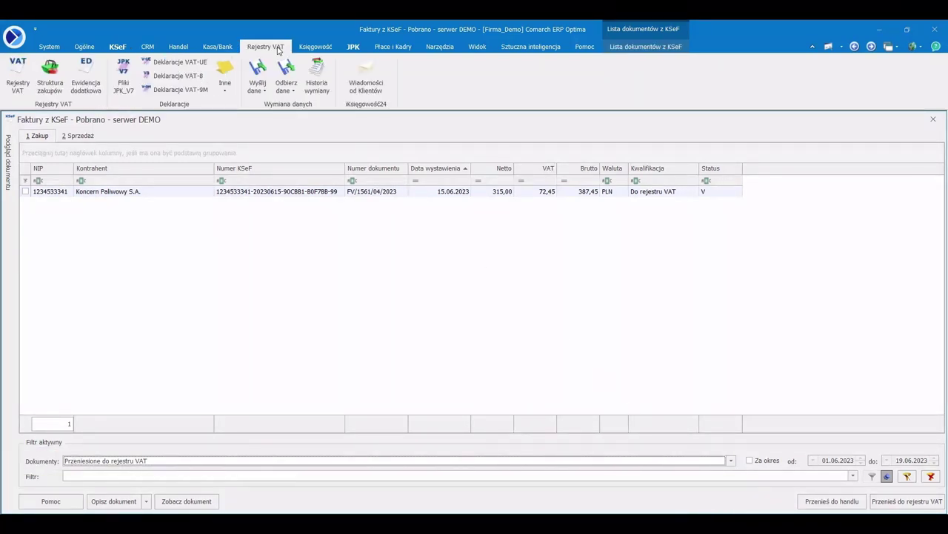
pyautogui.click(16, 83)
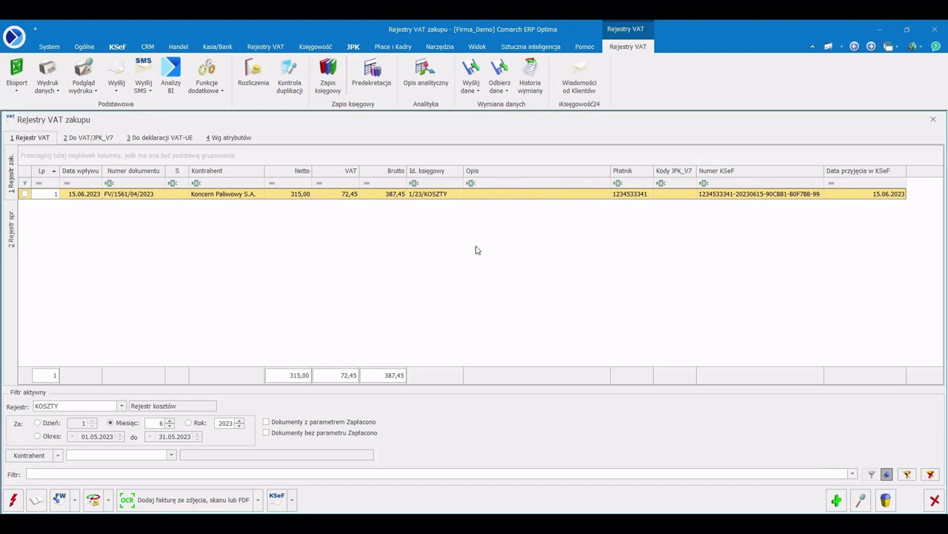
# Step: View the KSeF/JPK details of register entry FV/1561/04/2023, and close the entry and the register without changes
pyautogui.click(861, 499)
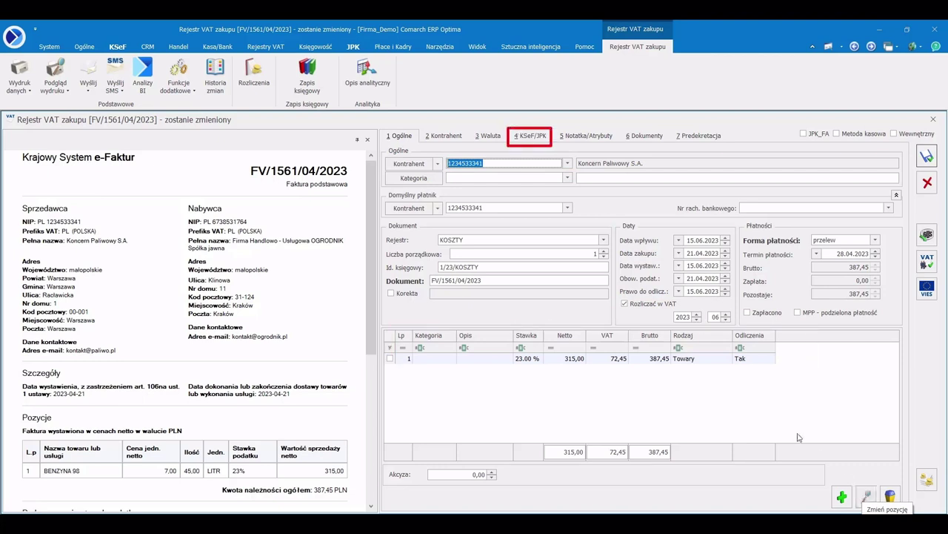
pyautogui.click(541, 138)
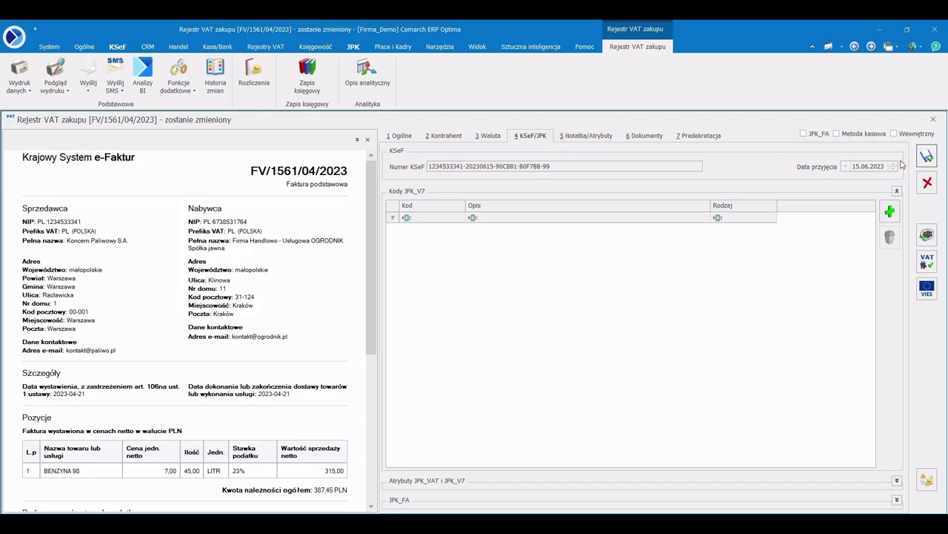
pyautogui.click(927, 181)
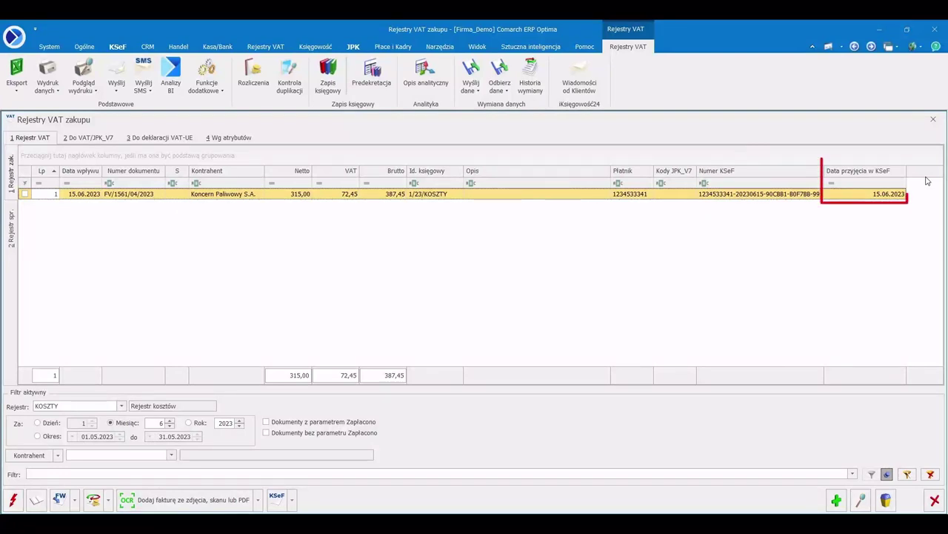
pyautogui.click(931, 121)
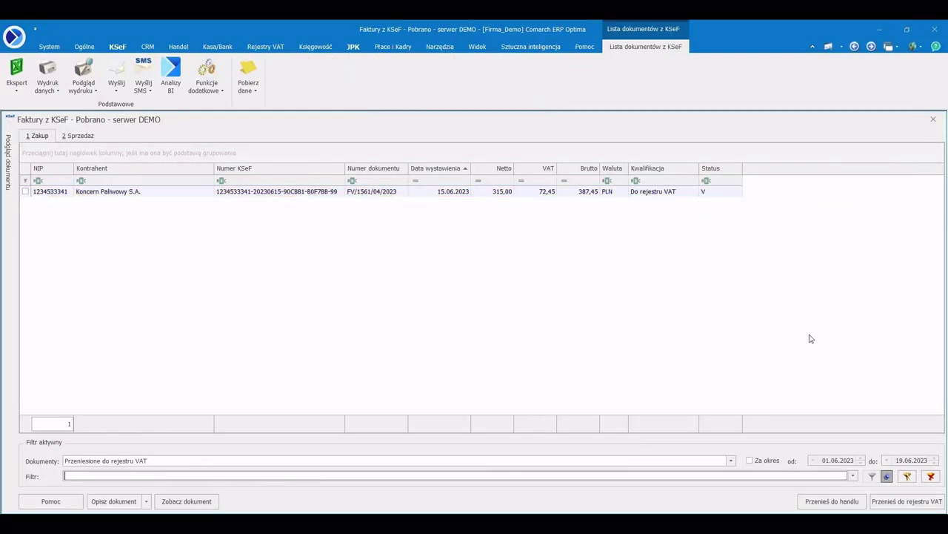
# Step: Filter the list to Niezakwalifikowane documents and open the Serwis narzędzi ogrodniczych invoice FV/000103/06/2023
pyautogui.click(732, 461)
pyautogui.click(709, 471)
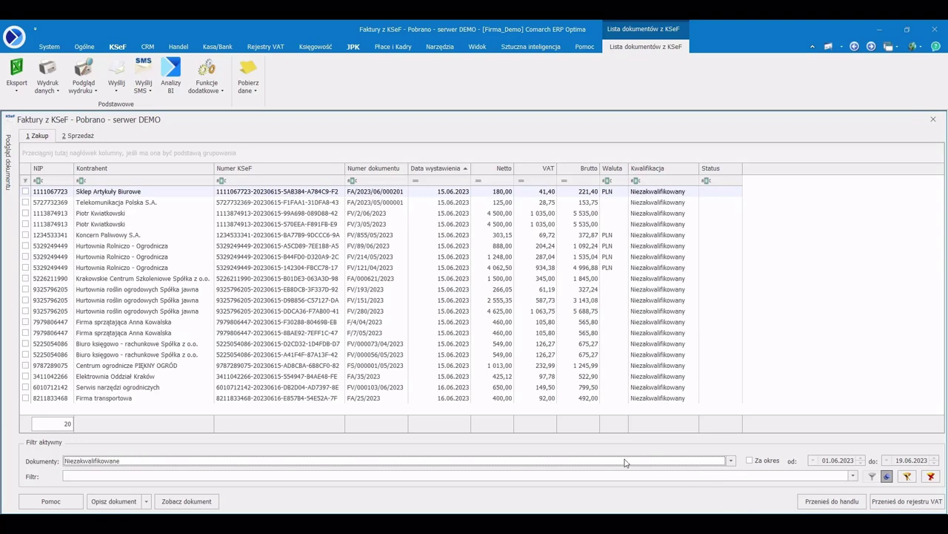
pyautogui.click(26, 387)
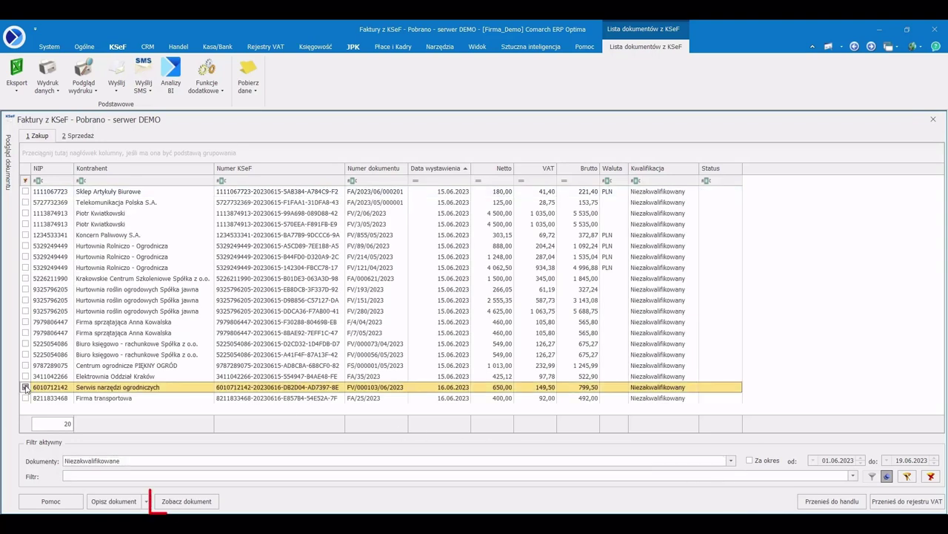
pyautogui.click(194, 500)
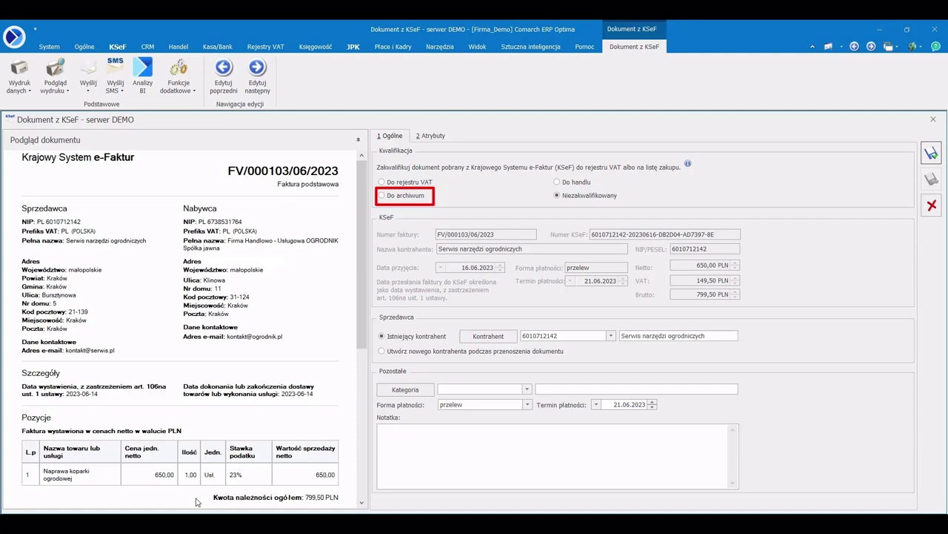
# Step: Qualify invoice FV/000103/06/2023 to the KOSZTY VAT register and transfer it
pyautogui.click(382, 182)
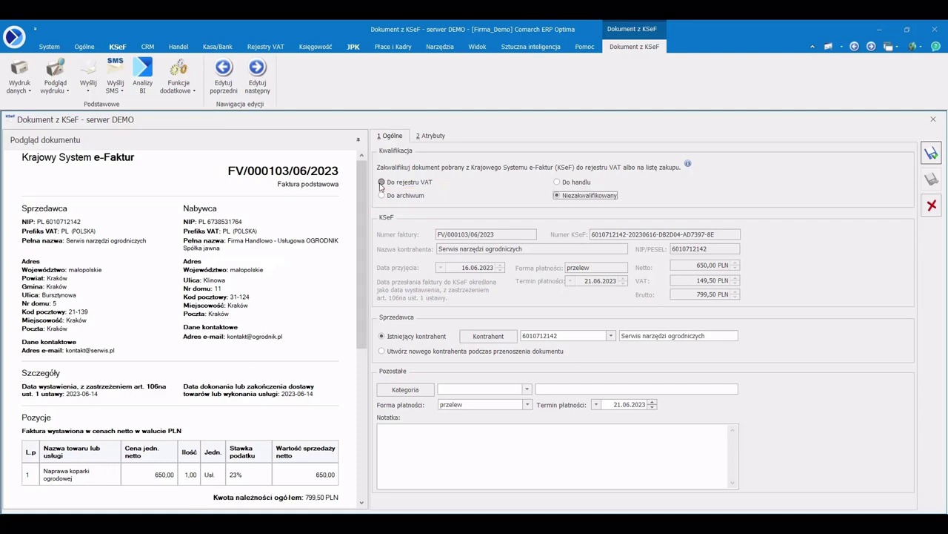
pyautogui.click(524, 182)
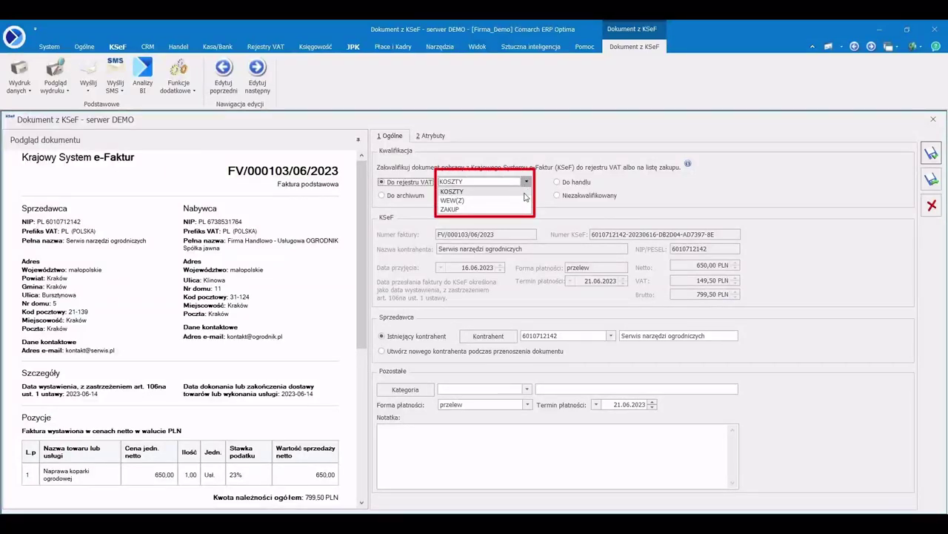
pyautogui.click(524, 192)
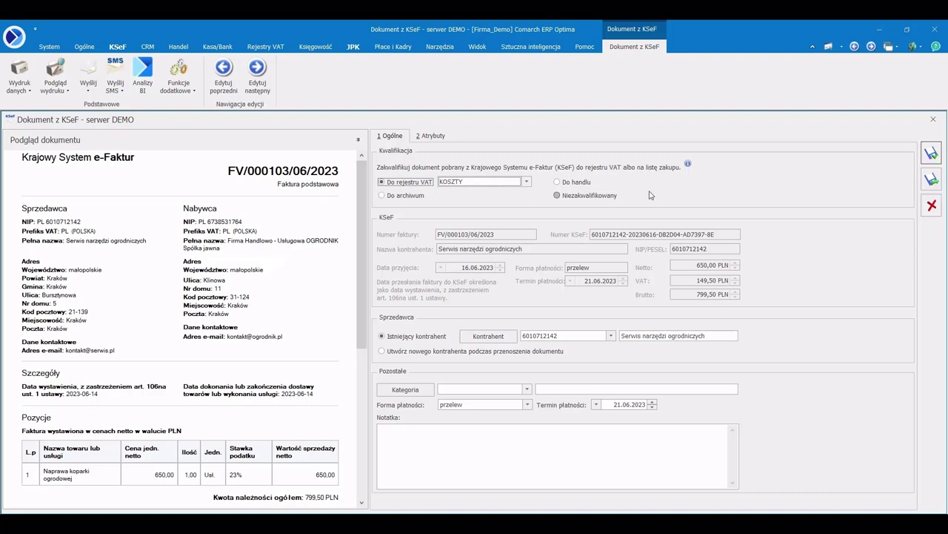
pyautogui.click(931, 180)
pyautogui.click(509, 312)
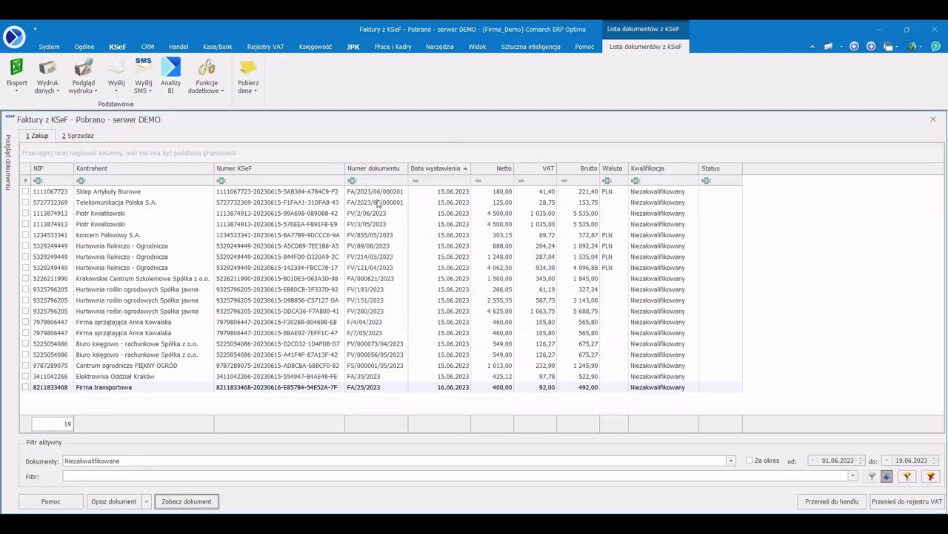
# Step: Check the purchase VAT register for the Serwis narzędzi ogrodniczych entry and close the register
pyautogui.click(265, 46)
pyautogui.click(18, 77)
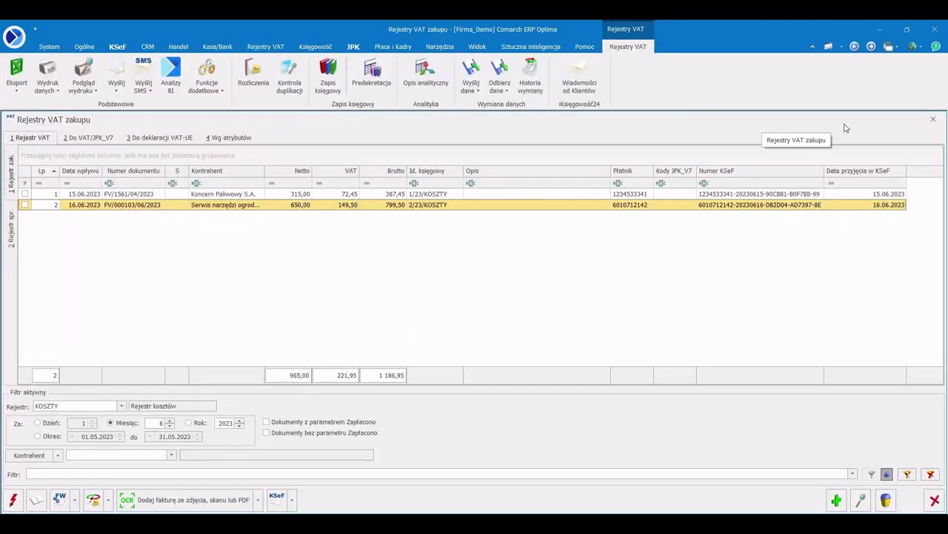
pyautogui.click(933, 119)
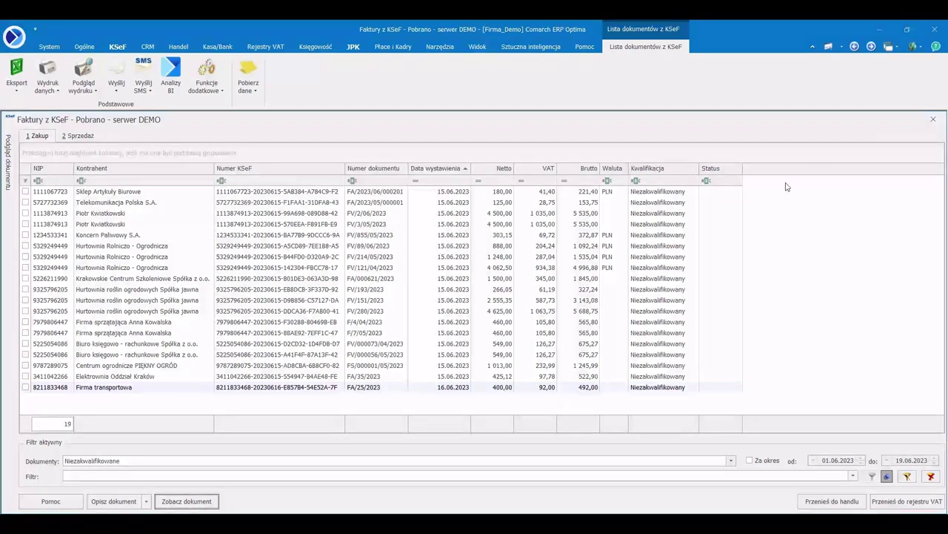
# Step: Open the Firma transportowa invoice FA/25/2023 and set its category to USŁUGI OBCE
pyautogui.click(337, 386)
pyautogui.click(215, 502)
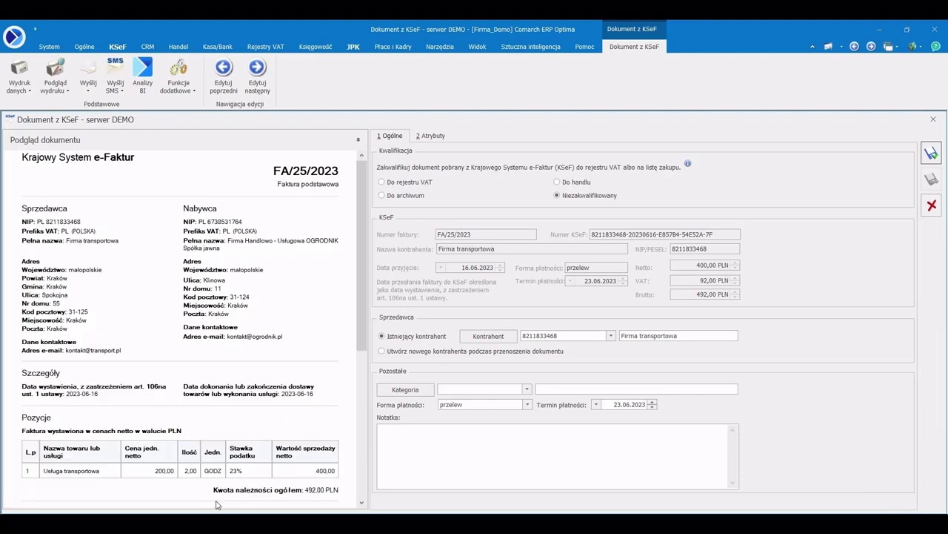
pyautogui.click(527, 389)
pyautogui.moveTo(620, 236); pyautogui.dragTo(620, 306)
pyautogui.click(597, 338)
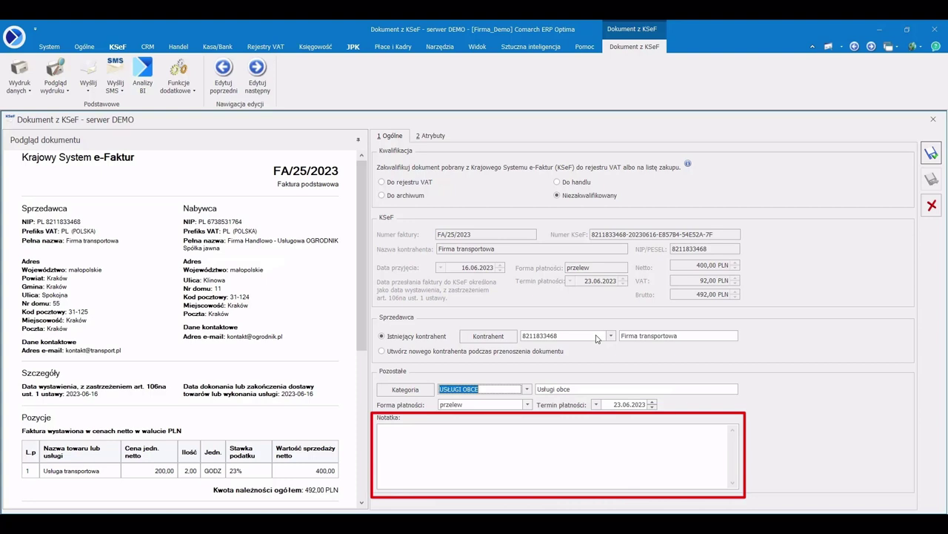
# Step: Enter a note on invoice FA/25/2023 reading "Do rozpatrzenia przez" followed by the responsible person's full name
pyautogui.click(514, 437)
pyautogui.write('Do rozpatrzenia ')
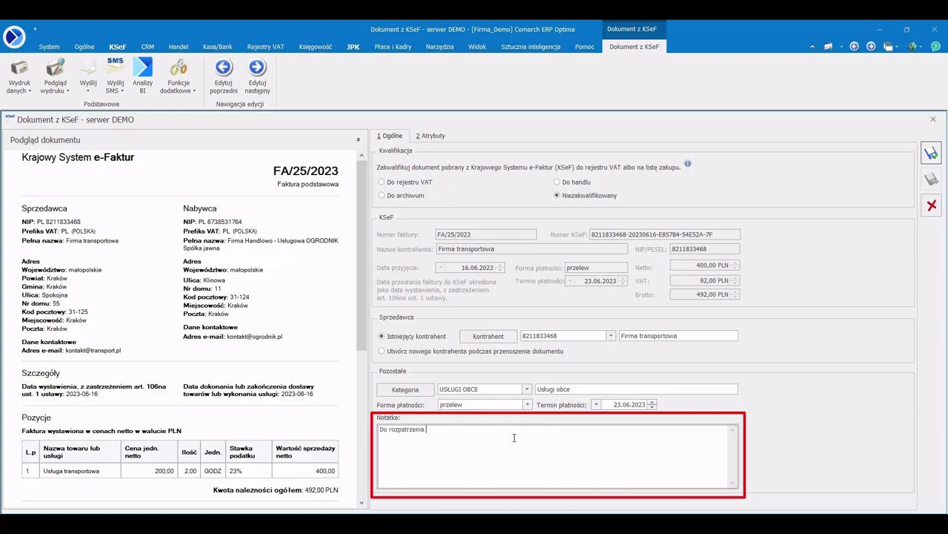
pyautogui.write('przez Jana Kowalskiego')
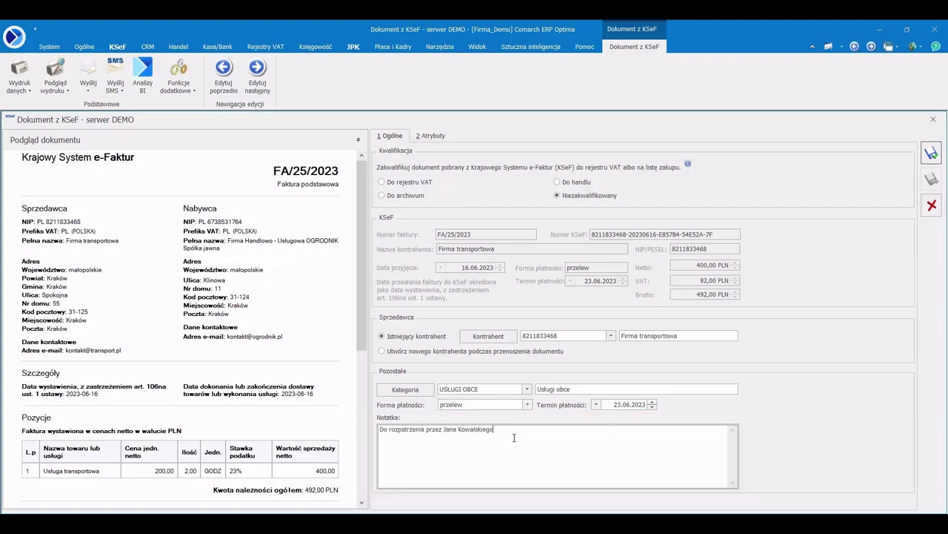
# Step: Add the NUMER UMOWY attribute with the value 145/2023 to invoice FA/25/2023
pyautogui.click(432, 136)
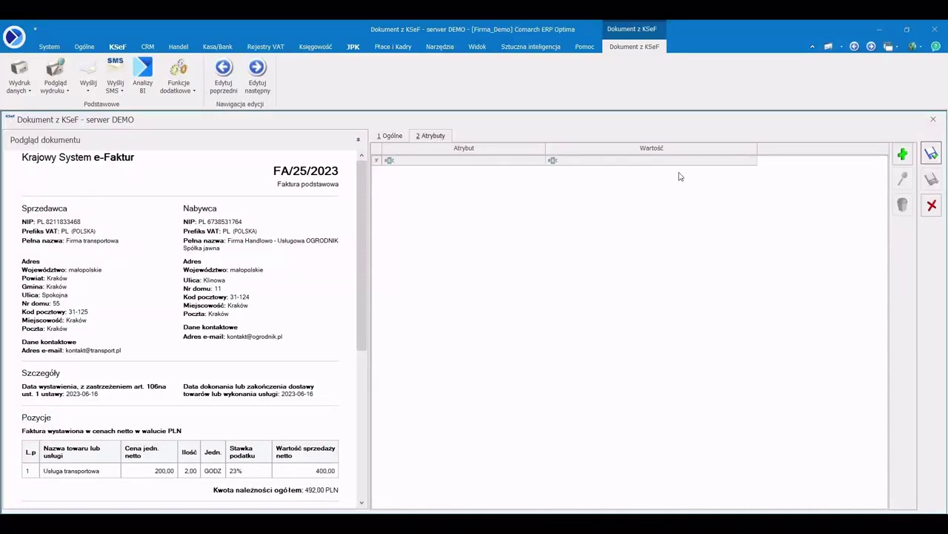
pyautogui.click(903, 154)
pyautogui.scroll(-3, 333, 345)
pyautogui.click(333, 344)
pyautogui.click(334, 341)
pyautogui.write('145/2023')
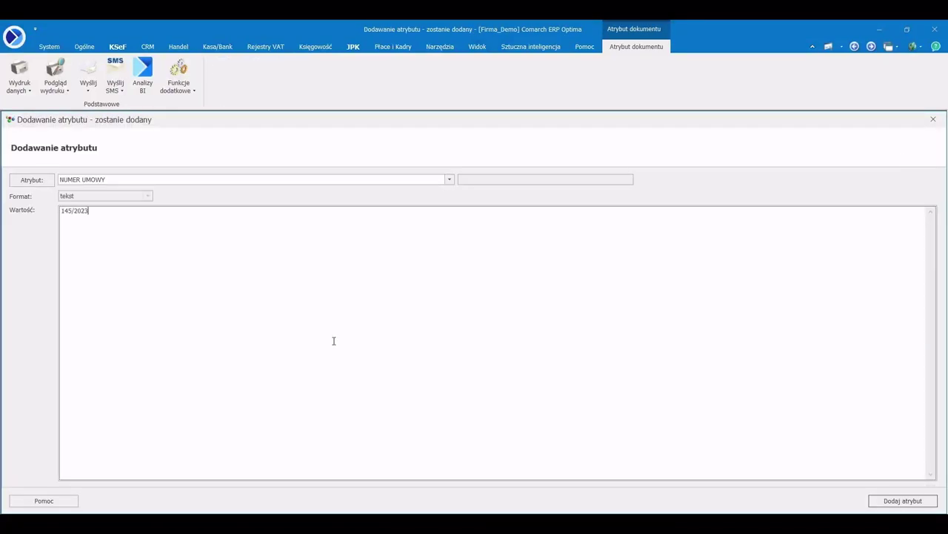
pyautogui.click(881, 501)
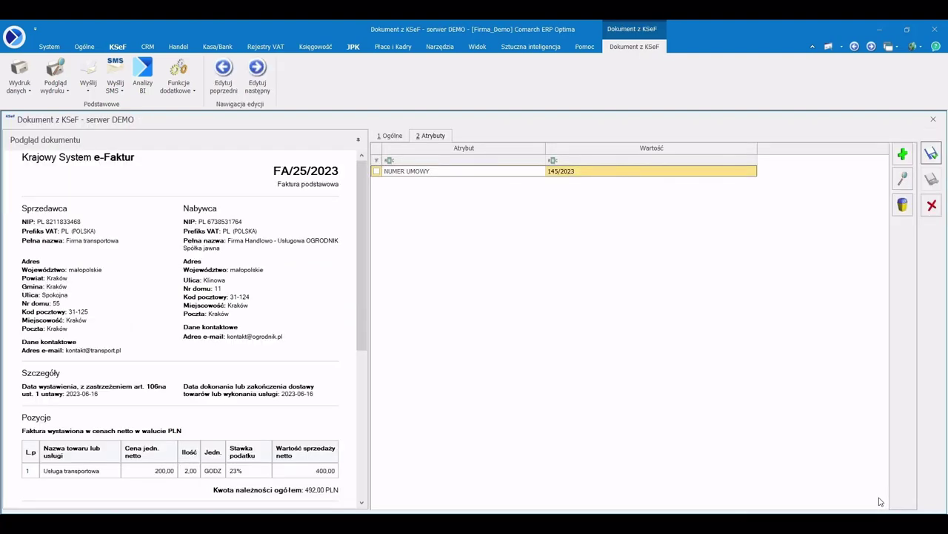
# Step: Qualify invoice FA/25/2023 to the KOSZTY VAT register and transfer it
pyautogui.click(392, 136)
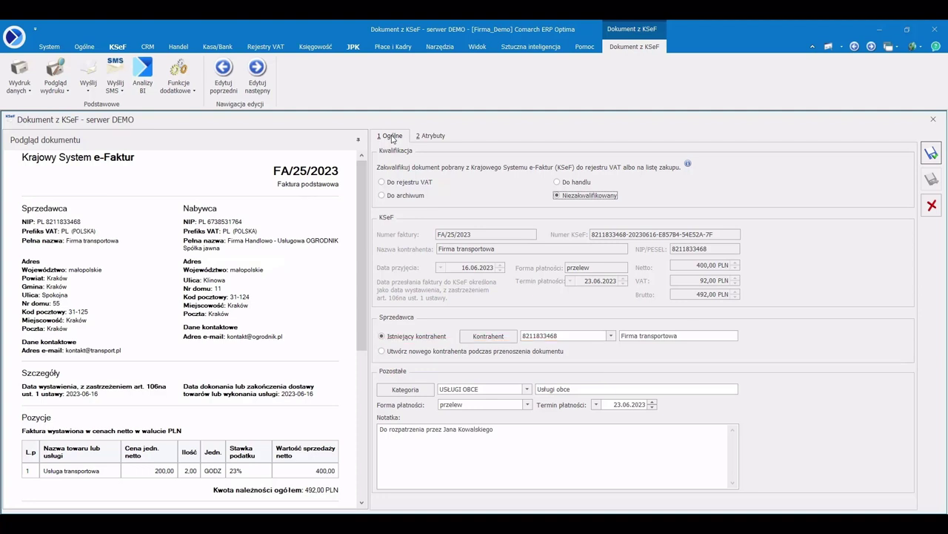
pyautogui.click(381, 182)
pyautogui.click(931, 179)
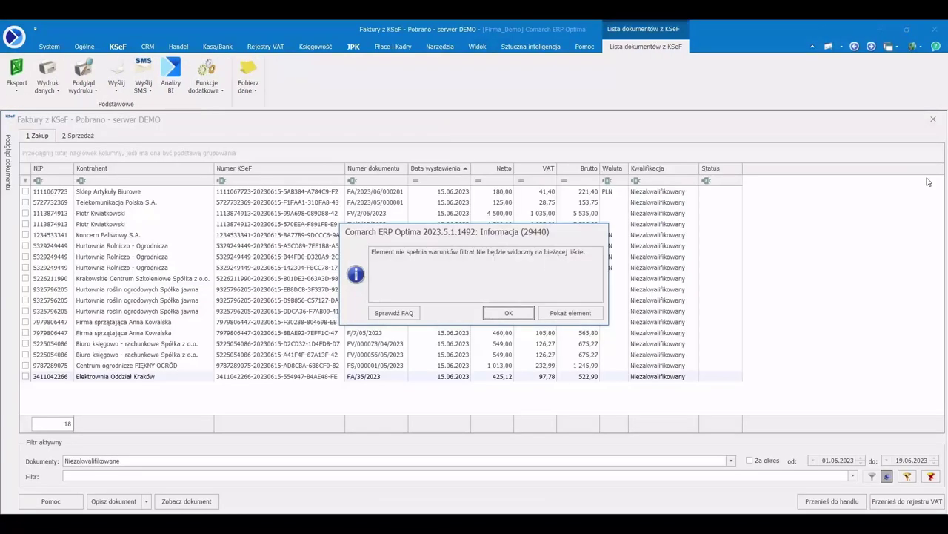
pyautogui.click(508, 311)
# Step: View the FA/25/2023 entry in the purchase VAT register, including its note and attributes, and close the entry and register
pyautogui.click(266, 46)
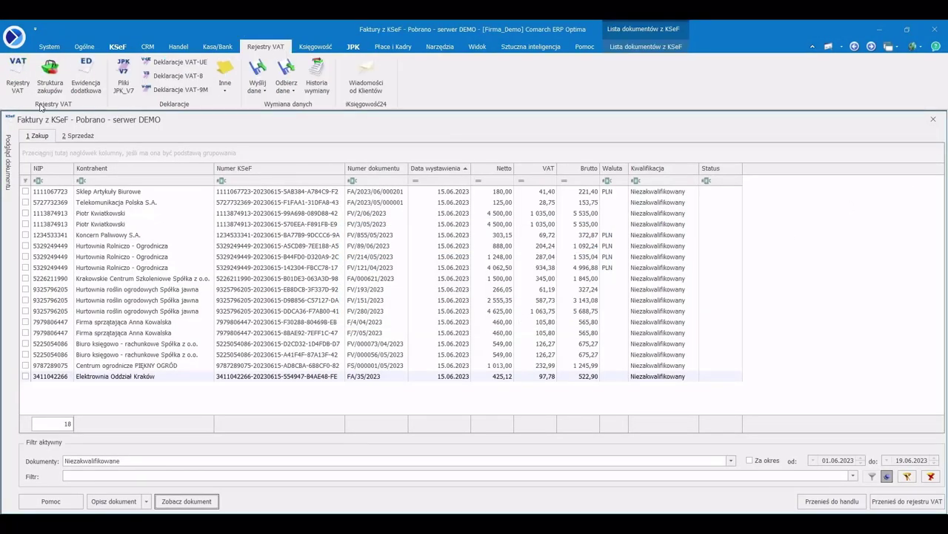
pyautogui.click(16, 74)
pyautogui.click(861, 500)
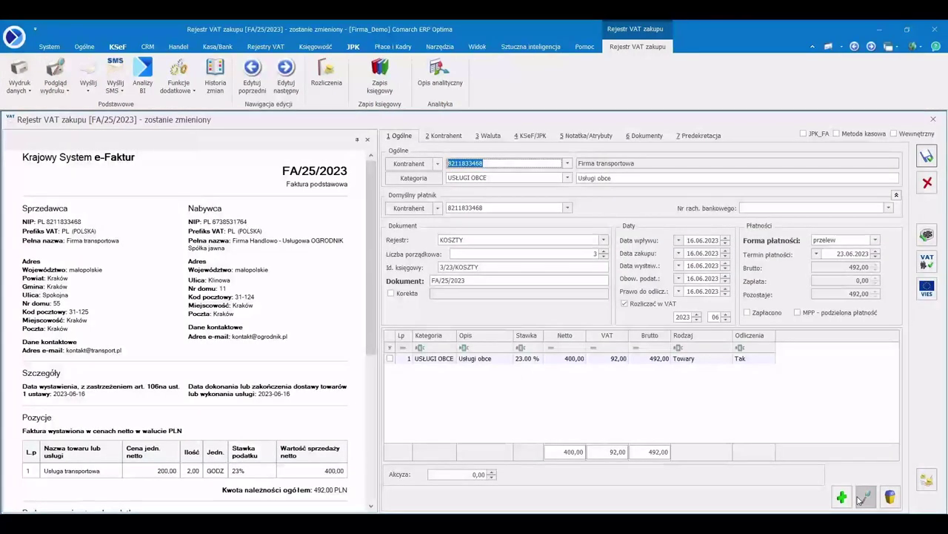
pyautogui.click(600, 141)
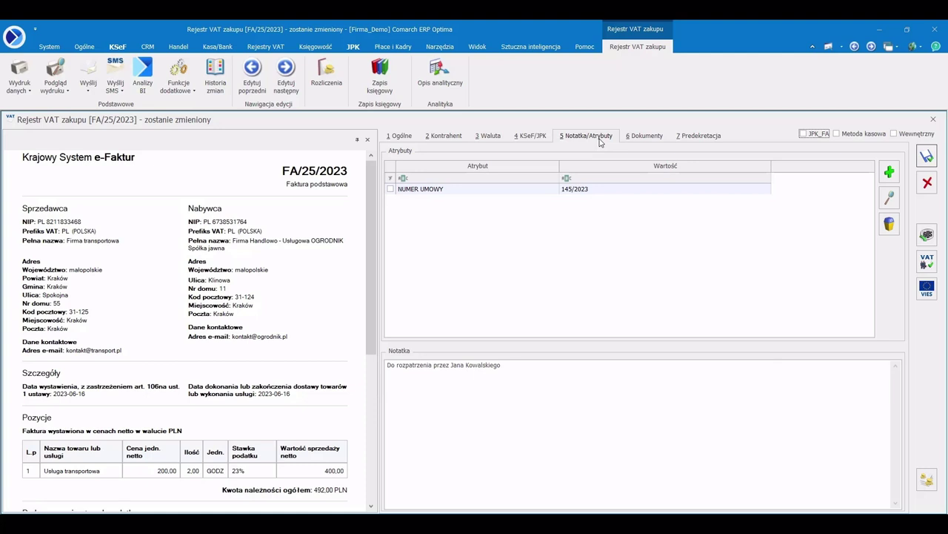
pyautogui.click(929, 183)
pyautogui.click(933, 120)
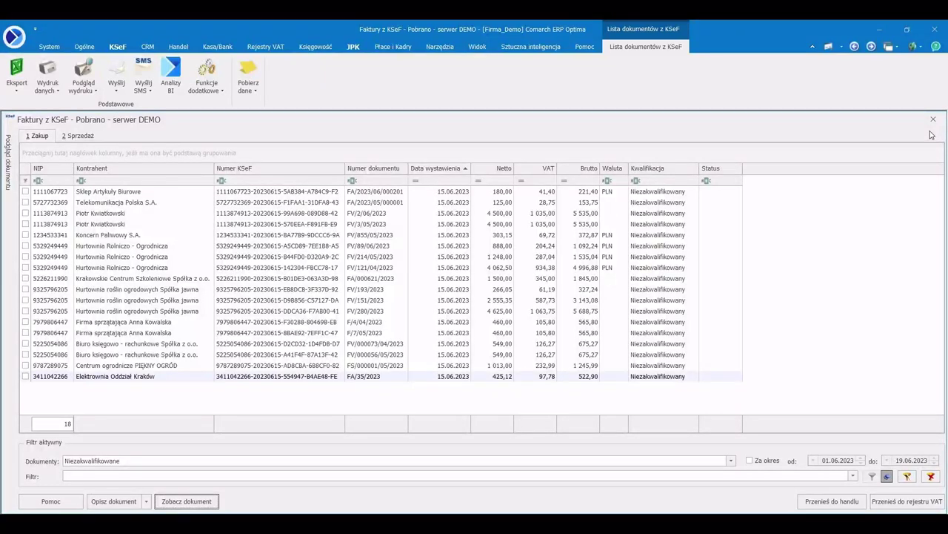
# Step: Select the three Hurtownia roślin ogrodowych invoices and change their category to DZIAŁ HANDLOWY in bulk
pyautogui.click(25, 311)
pyautogui.click(25, 289)
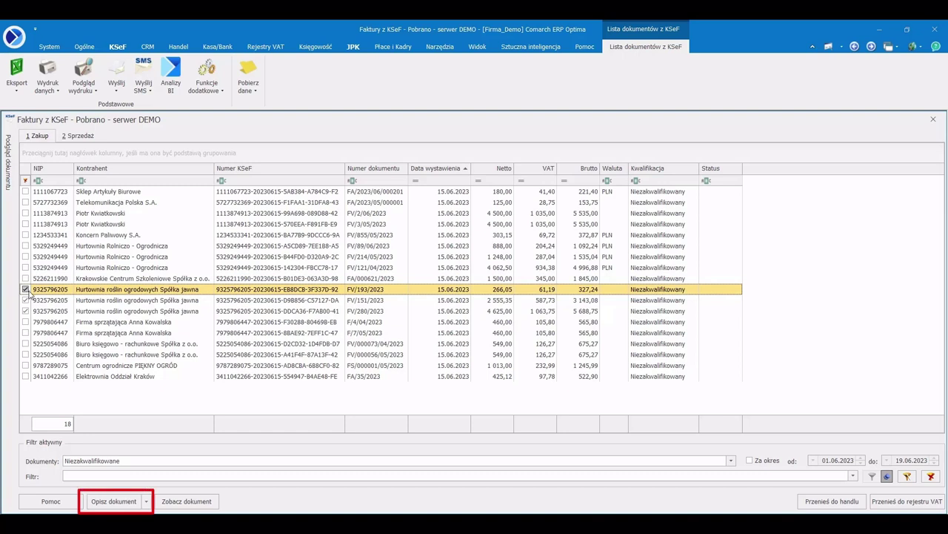
pyautogui.click(25, 300)
pyautogui.click(146, 500)
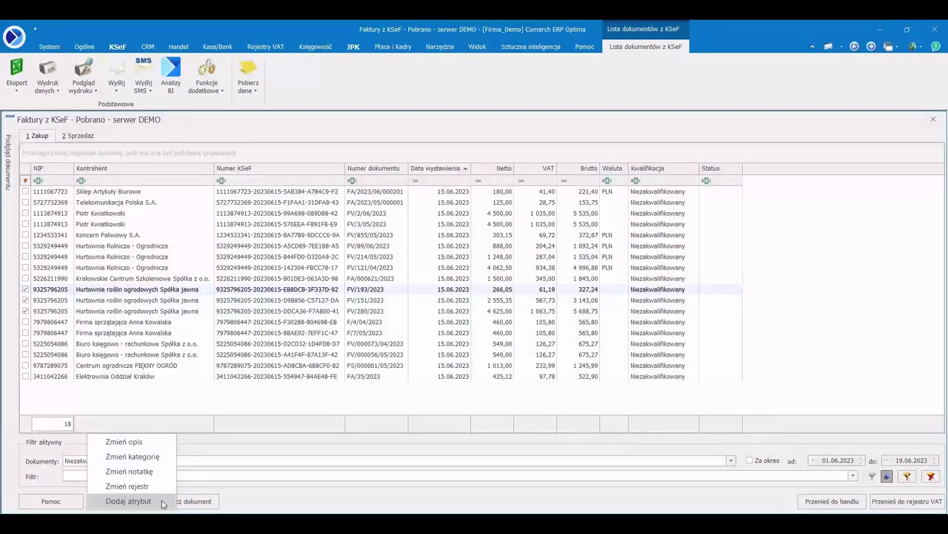
pyautogui.click(152, 458)
pyautogui.click(546, 280)
pyautogui.click(444, 304)
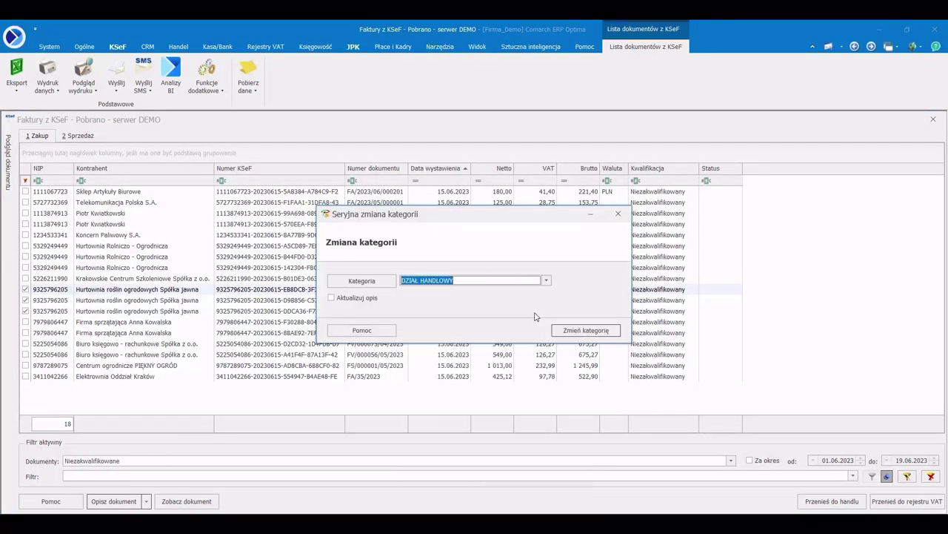
pyautogui.click(586, 330)
# Step: Check the category assigned to invoice FV/193/2023 and close the document without saving changes
pyautogui.doubleClick(327, 290)
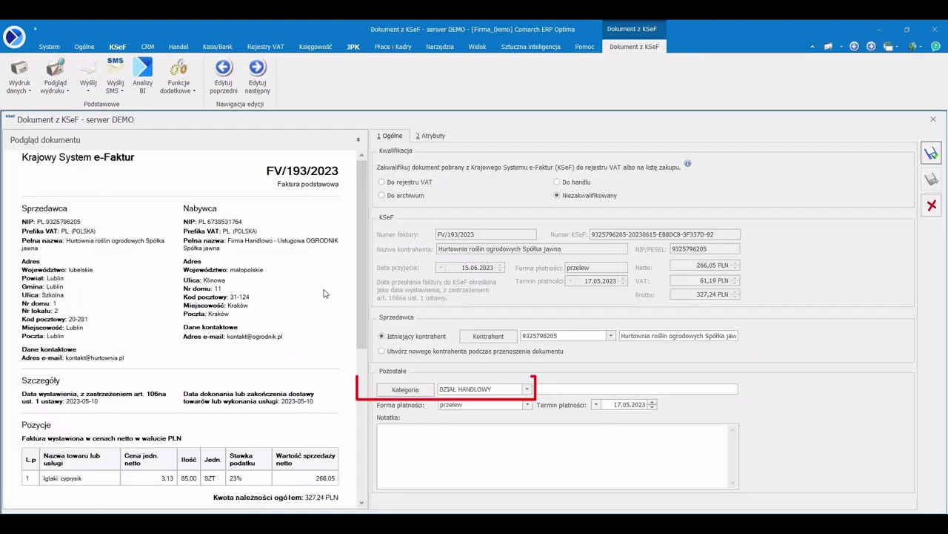
pyautogui.click(932, 119)
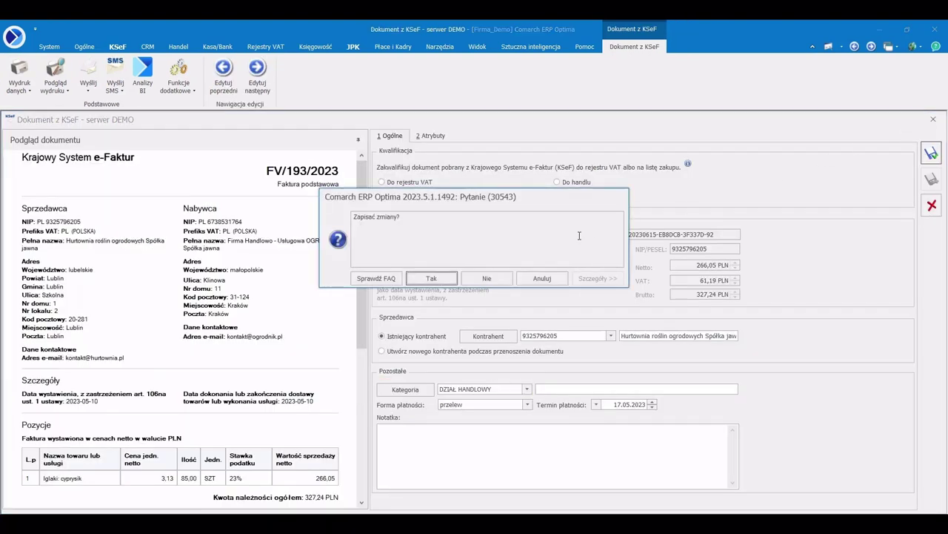
pyautogui.click(499, 279)
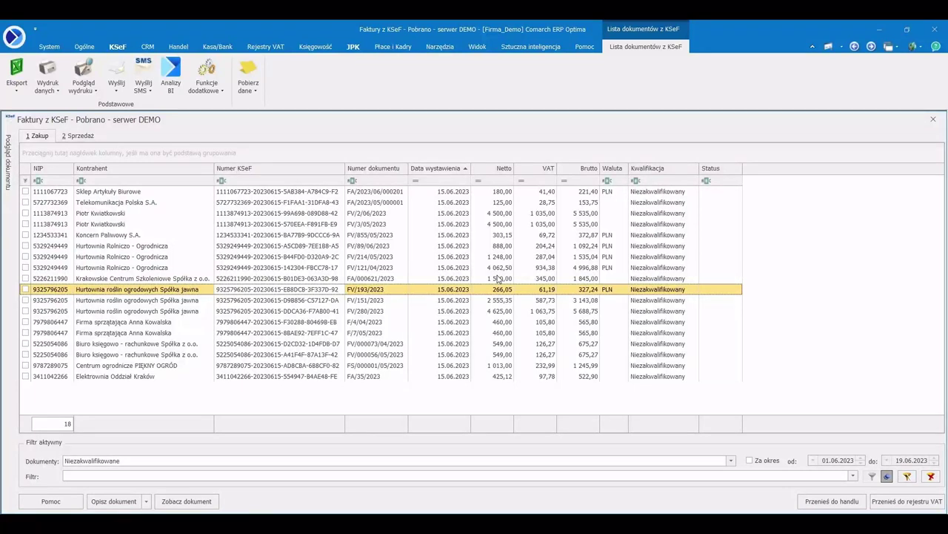
# Step: Select invoice F/4/04/2023 in the purchase list and archive it
pyautogui.click(27, 321)
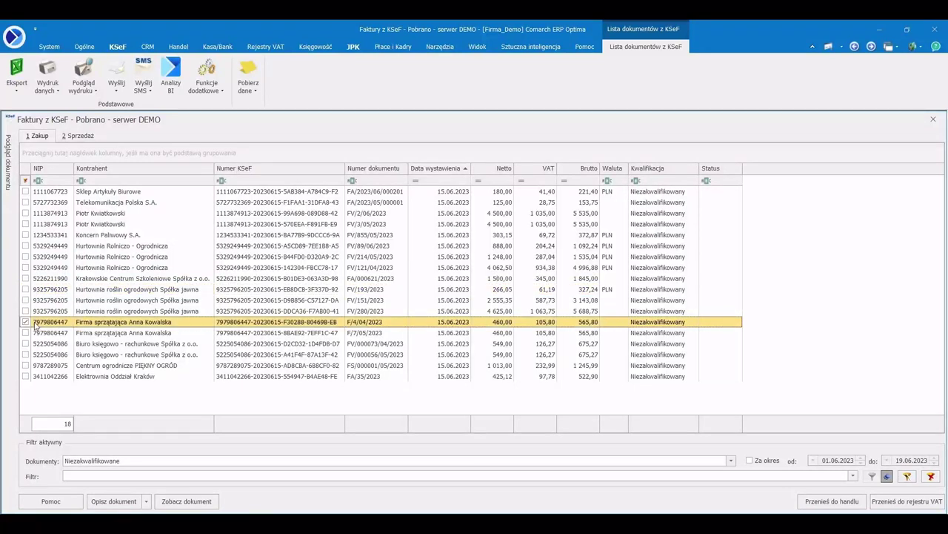
pyautogui.rightClick(35, 323)
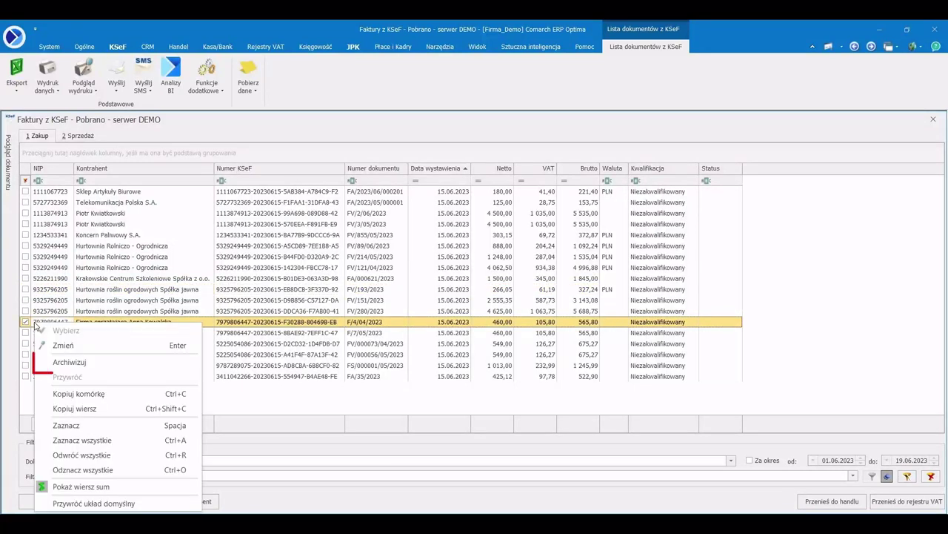
pyautogui.click(82, 360)
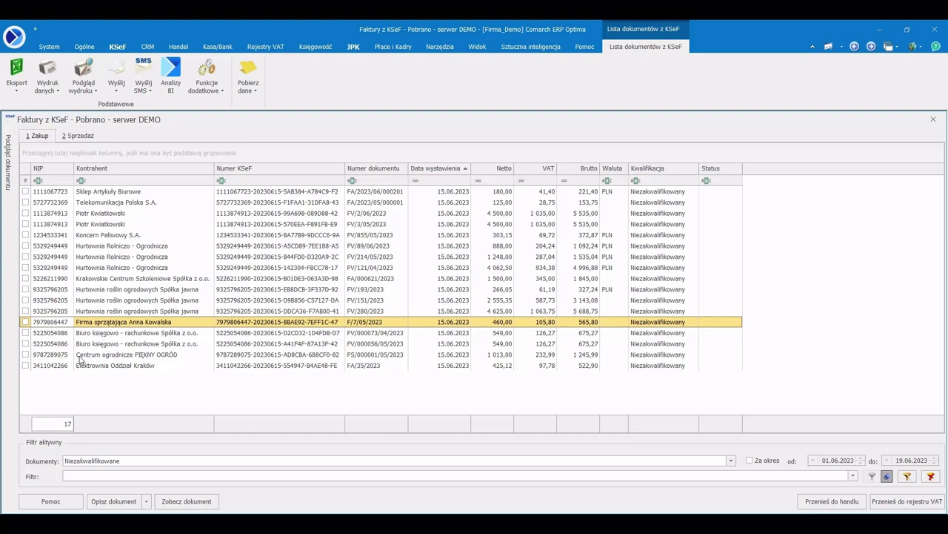
# Step: Filter the list to archived documents (Zarchiwizowane) and try to restore invoice F/4/04/2023
pyautogui.click(731, 460)
pyautogui.click(97, 488)
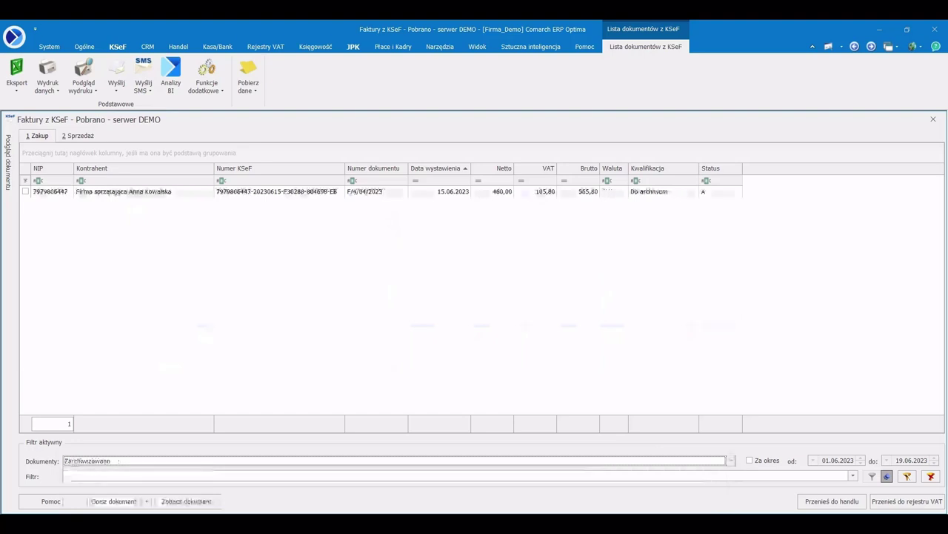
pyautogui.rightClick(72, 193)
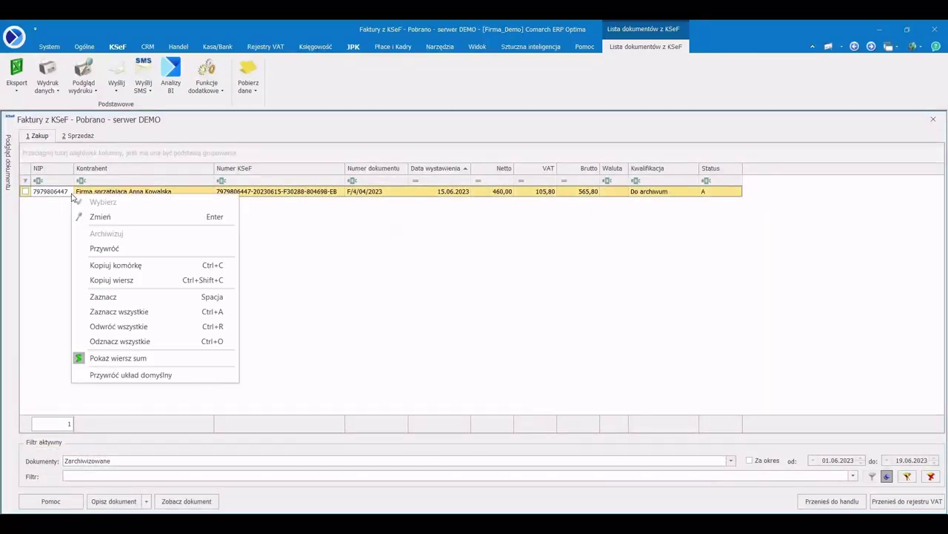
pyautogui.click(147, 249)
# Step: Transfer the Centrum ogrodnicze PIĘKNY OGRÓD invoice FS/000001/05/2023 to the VAT register
pyautogui.click(889, 501)
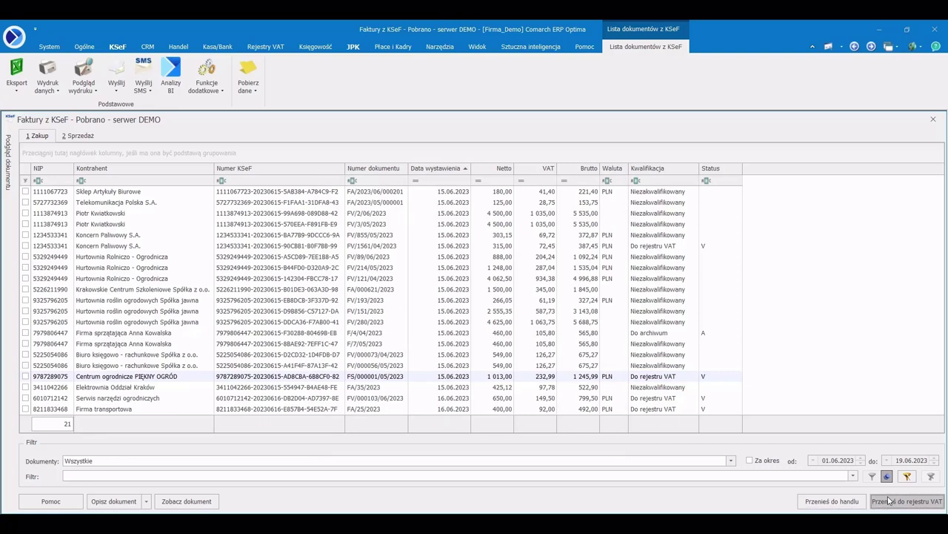
pyautogui.click(889, 501)
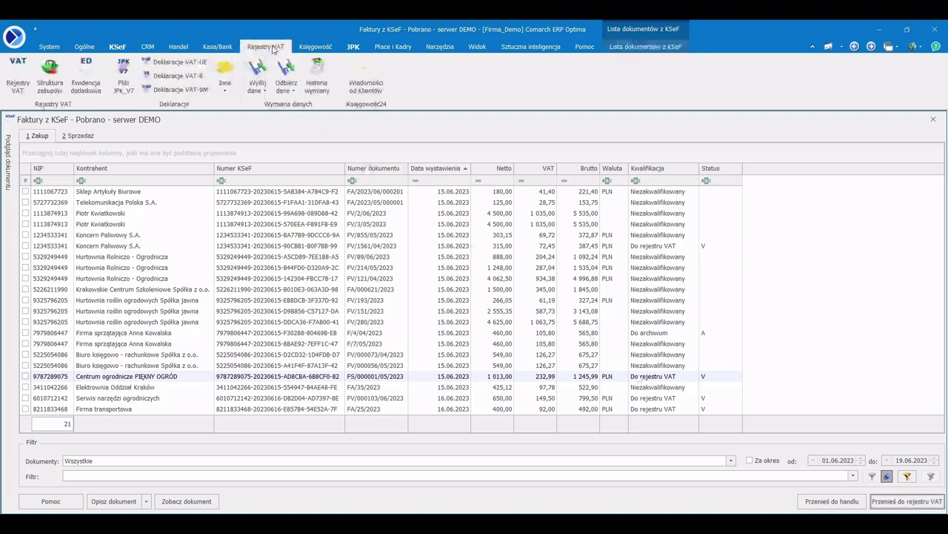
# Step: Delete the FS/000001/05/2023 entry from the KOSZTY purchase VAT register and close the register
pyautogui.click(21, 87)
pyautogui.click(25, 226)
pyautogui.click(886, 500)
pyautogui.click(476, 284)
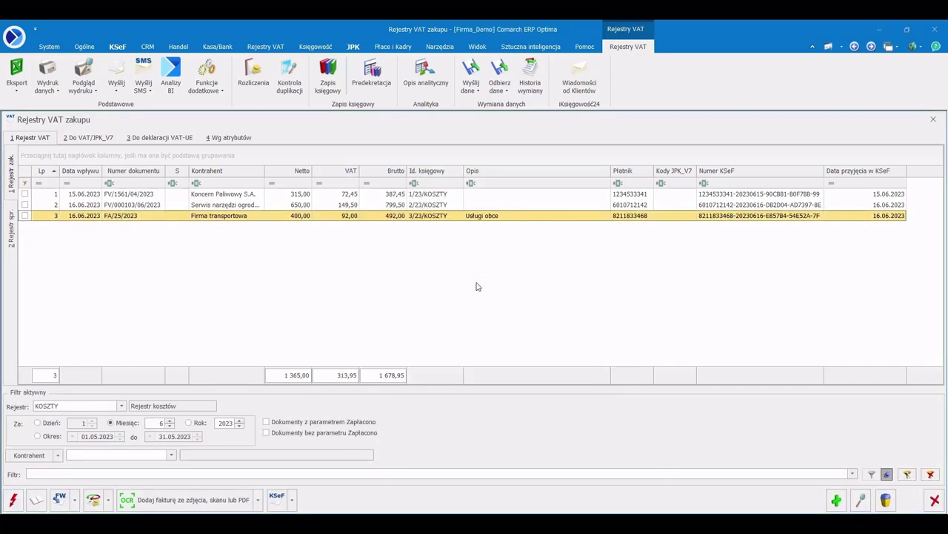
pyautogui.click(931, 120)
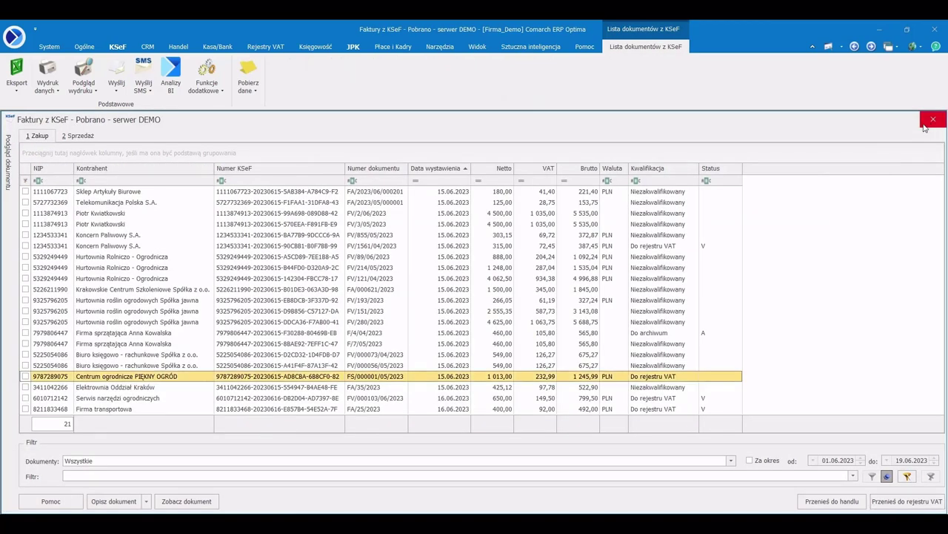
# Step: Filter the KSeF list to documents qualified for the VAT register, change invoice FS/000001/05/2023 to Do handlu and save it
pyautogui.click(730, 460)
pyautogui.click(717, 487)
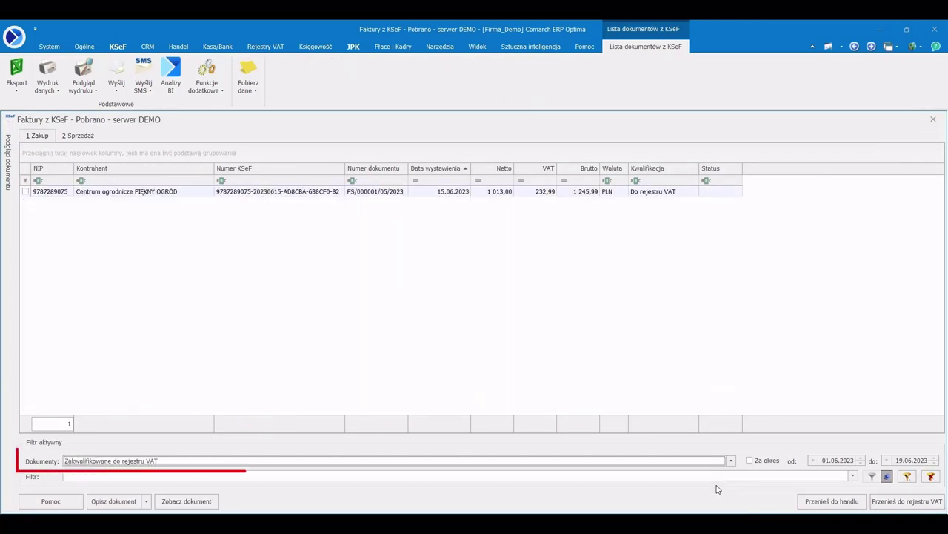
pyautogui.click(524, 194)
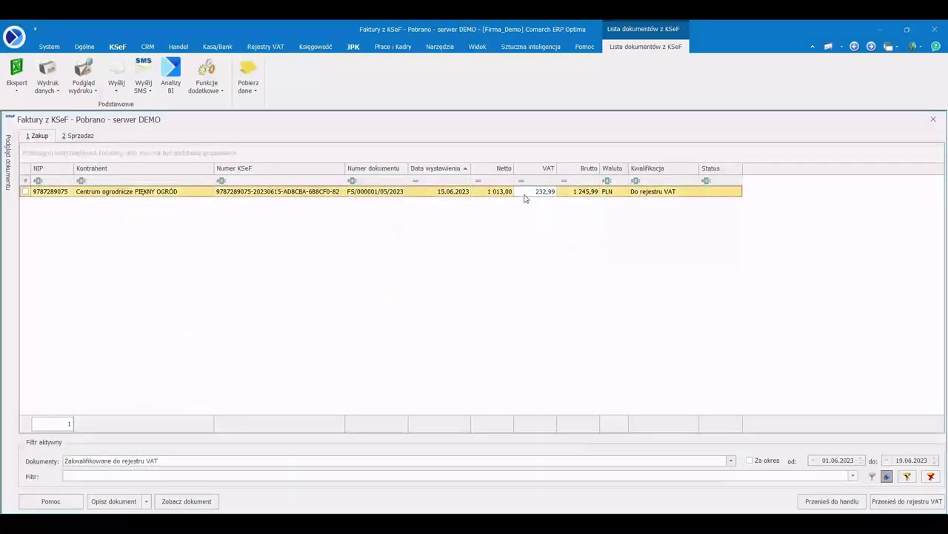
pyautogui.doubleClick(525, 197)
pyautogui.click(557, 182)
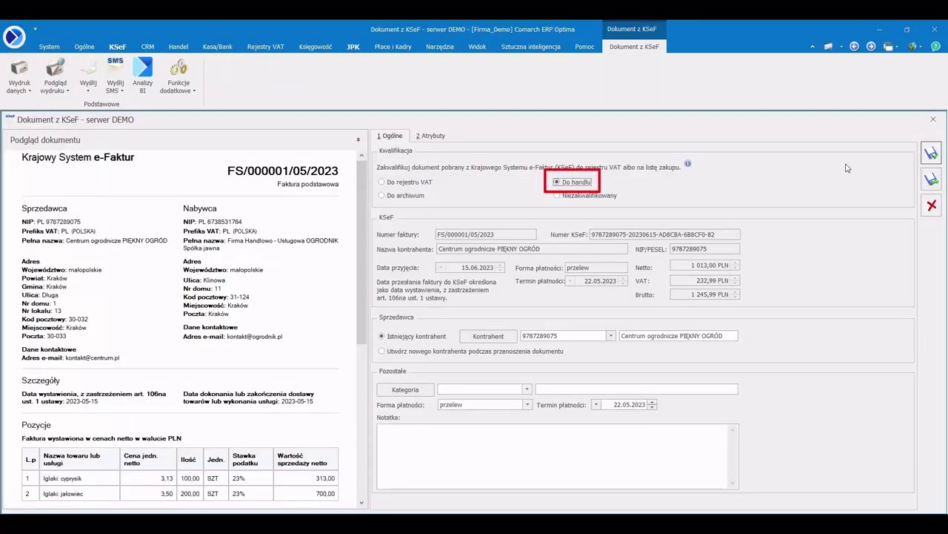
pyautogui.click(932, 153)
pyautogui.click(511, 311)
# Step: Show all documents (Wszystkie) and import KSeF invoices for the period 01.03.2023 to 19.06.2023
pyautogui.click(731, 461)
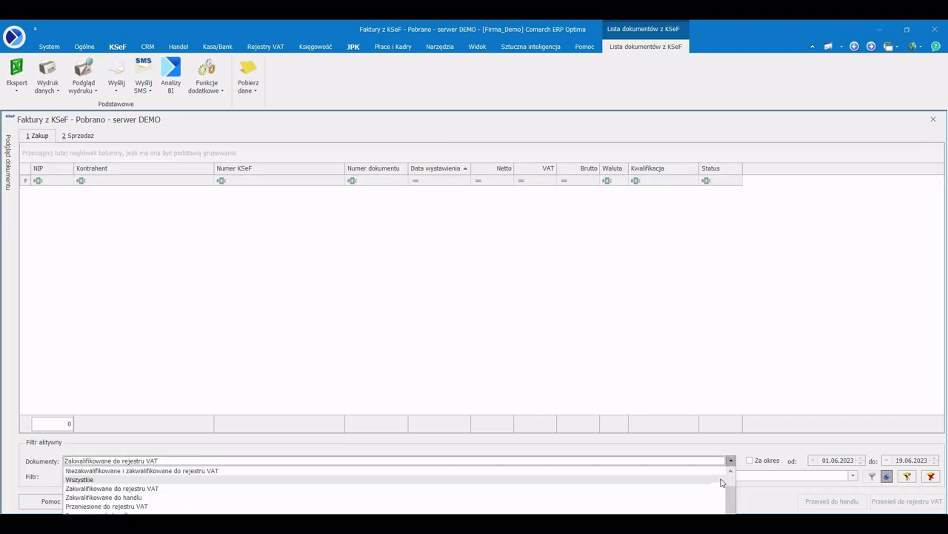
pyautogui.click(720, 483)
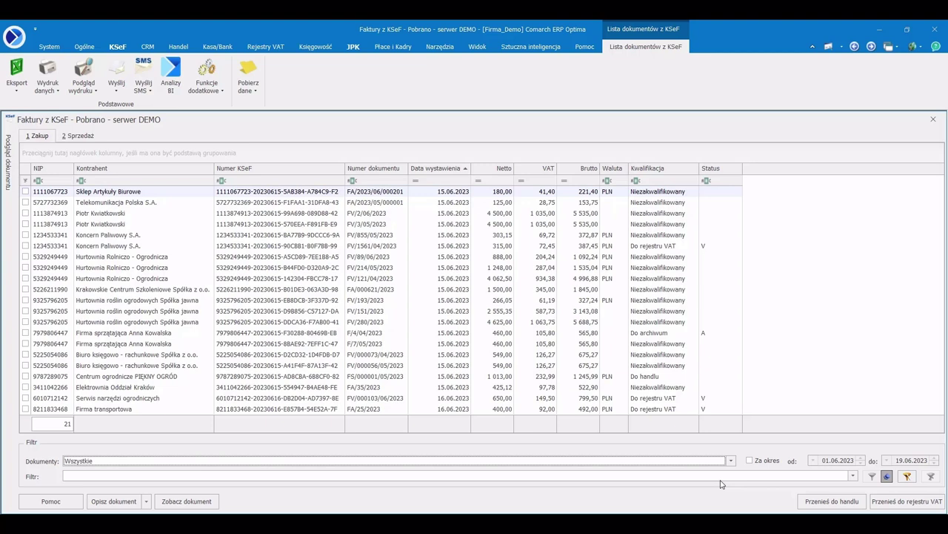
pyautogui.click(255, 89)
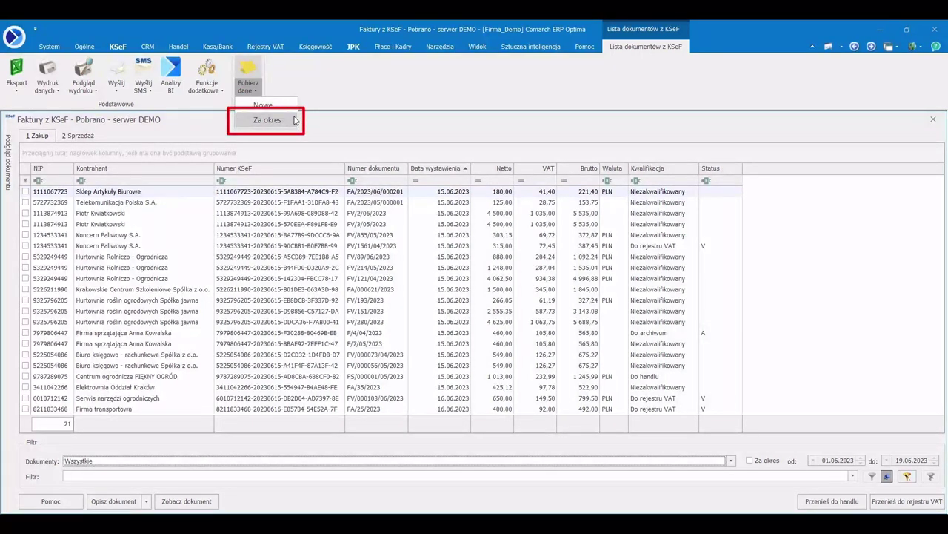
pyautogui.click(294, 120)
pyautogui.click(493, 287)
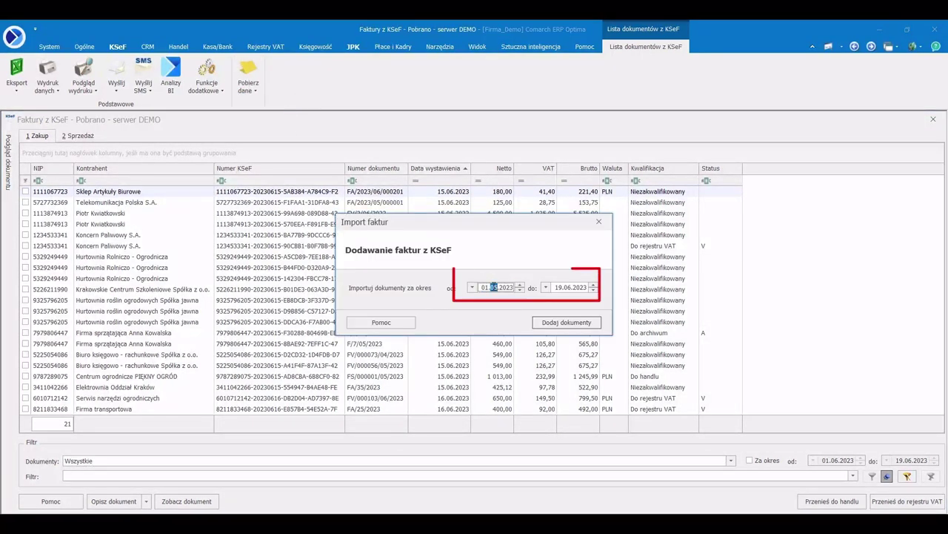
pyautogui.write('03')
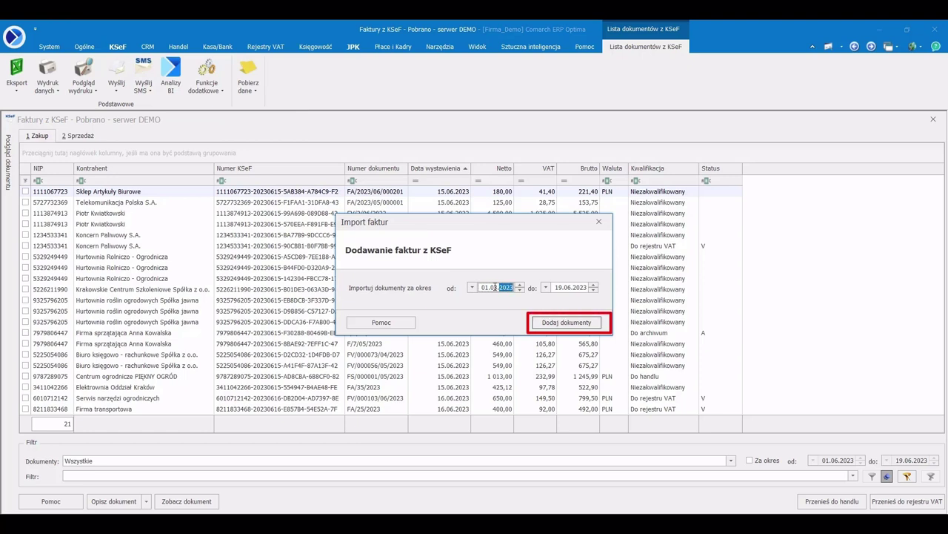
pyautogui.click(546, 321)
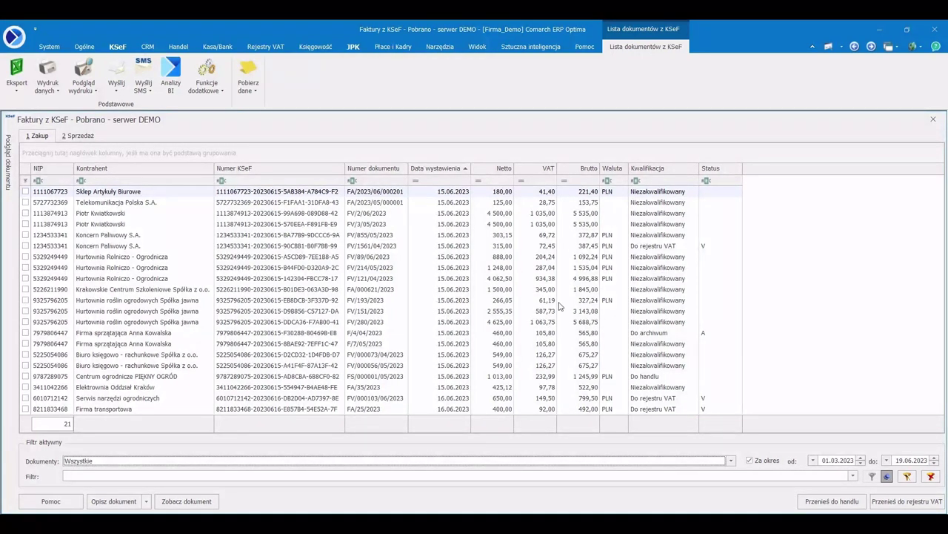
# Step: Close the KSeF list and import KSeF invoices for 01.04.2023 to 19.06.2023 from the purchase VAT register
pyautogui.click(933, 119)
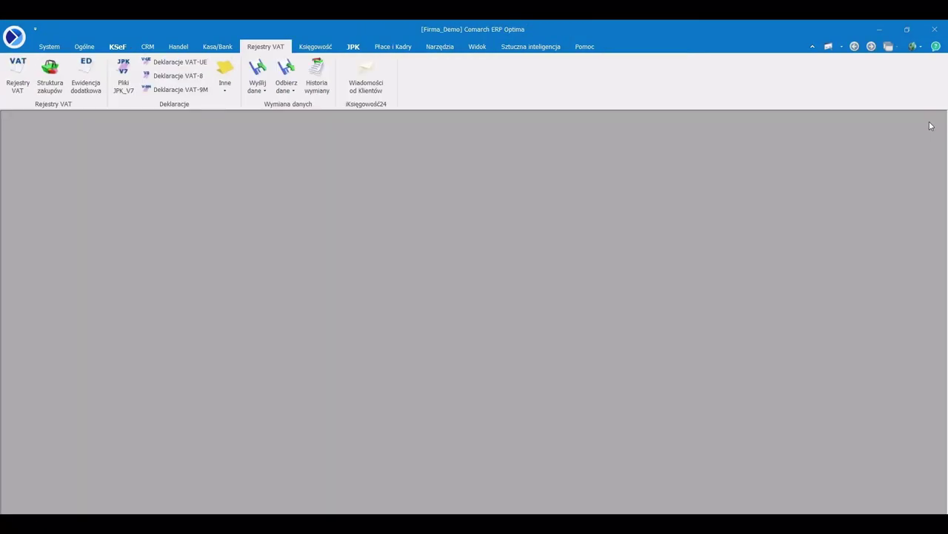
pyautogui.click(18, 78)
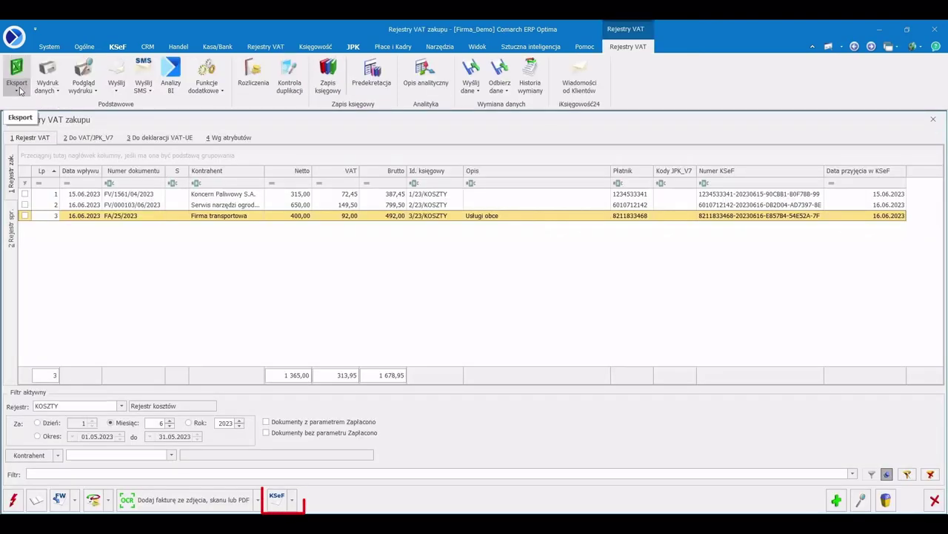
pyautogui.click(293, 499)
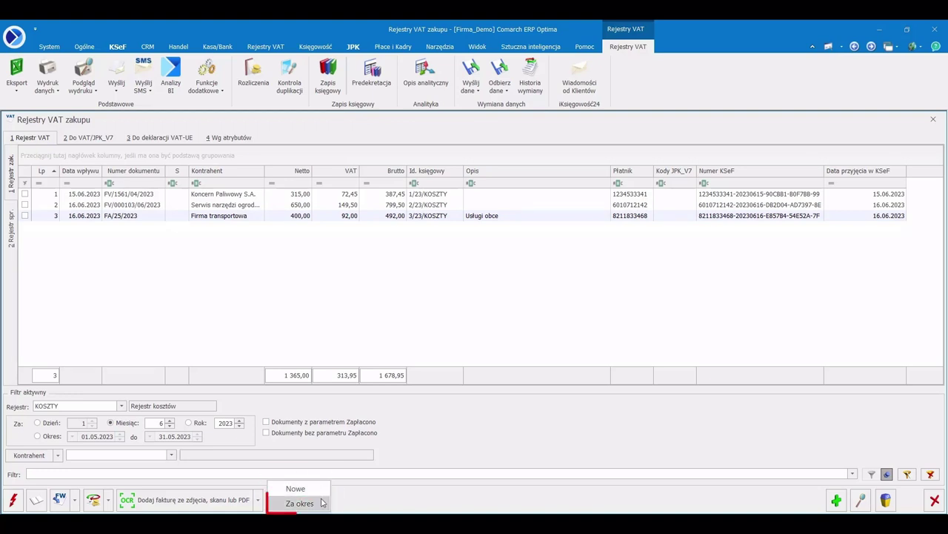
pyautogui.click(322, 502)
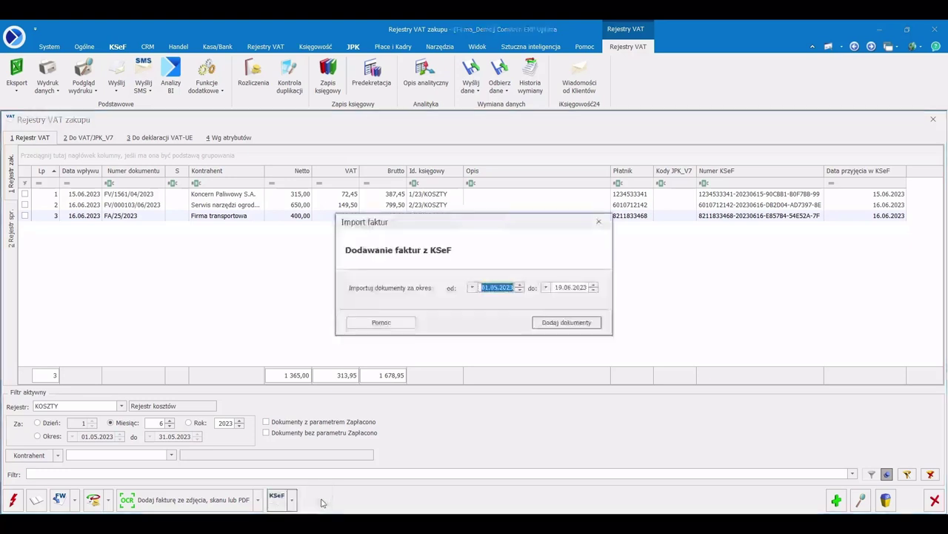
pyautogui.click(489, 288)
pyautogui.write('04')
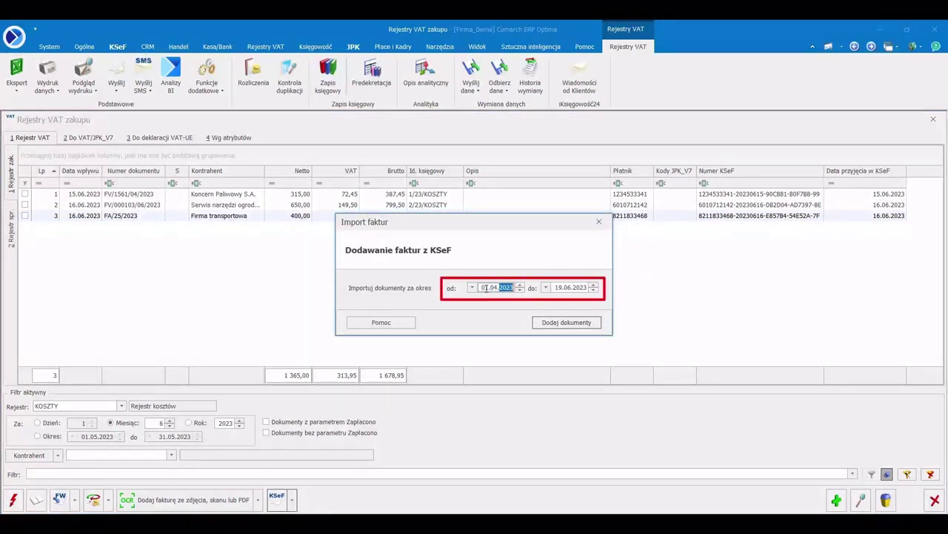
pyautogui.click(581, 325)
# Step: Select all invoices in the downloaded KSeF list and transfer them to the VAT register
pyautogui.rightClick(153, 315)
pyautogui.click(238, 428)
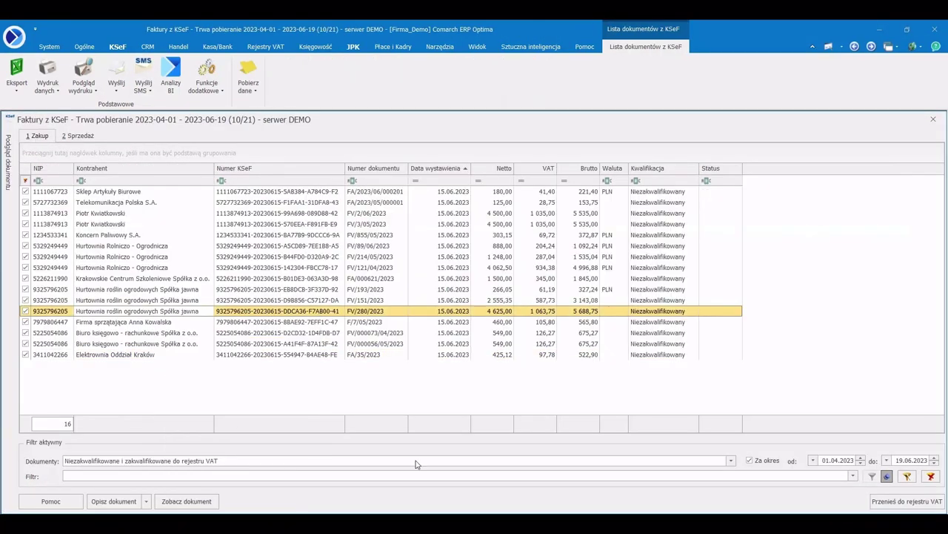
pyautogui.click(880, 502)
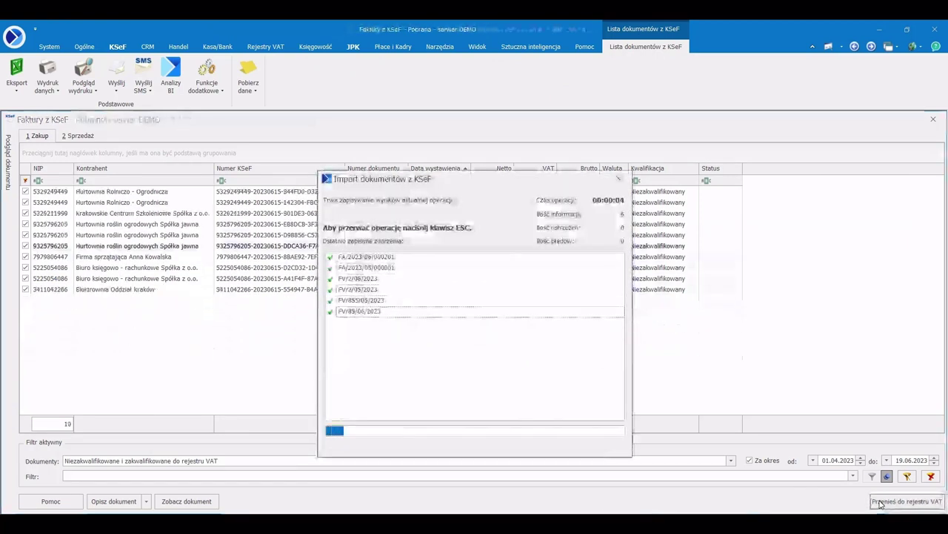